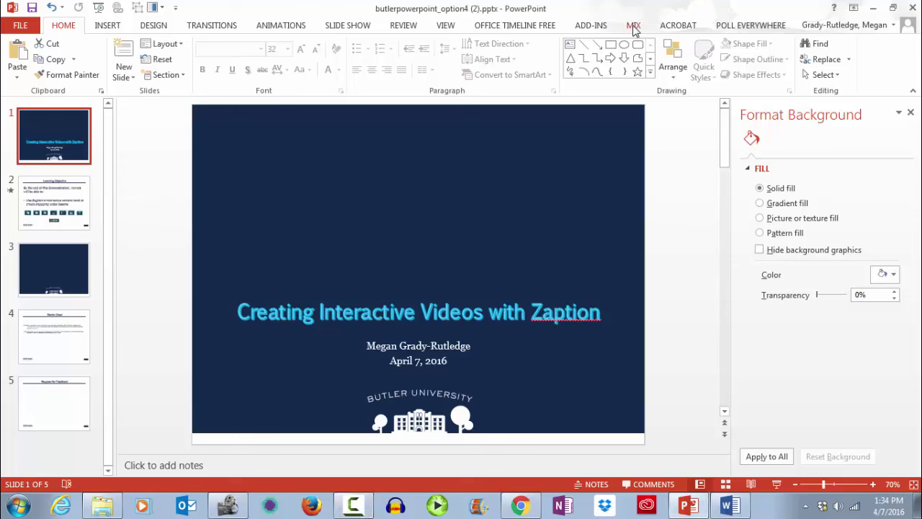
# - Launch Slide Recording from the MIX tab on the title slide with the webcam preview live
pyautogui.click(633, 26)
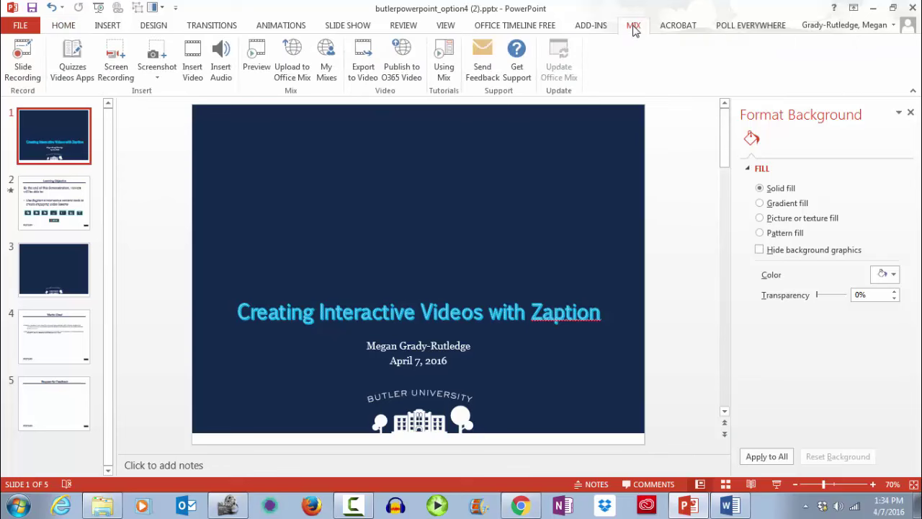
pyautogui.click(21, 68)
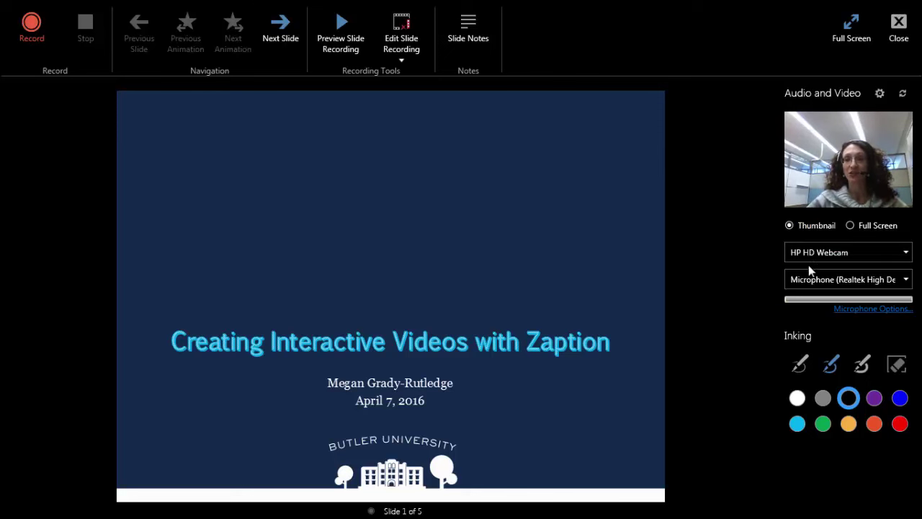
# - Choose Full Screen video quality, keep the HP HD Webcam, and select the Logitech USB microphone
pyautogui.click(851, 226)
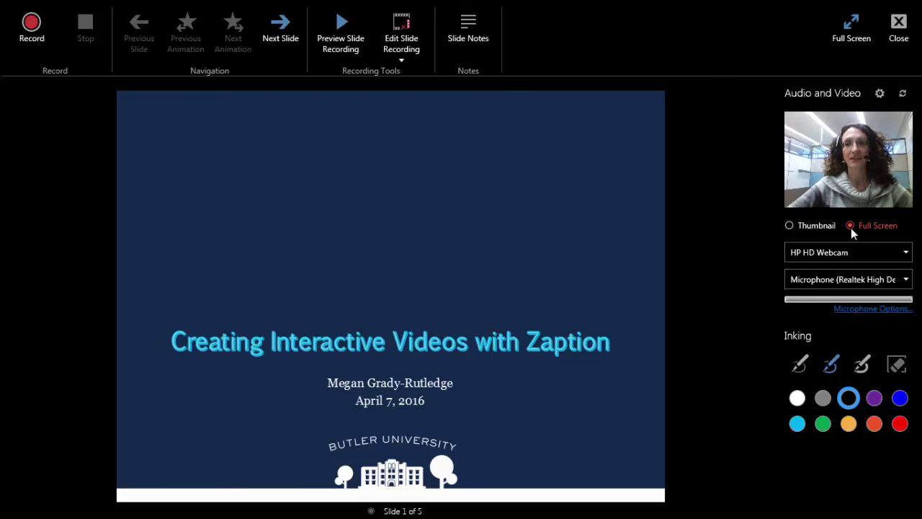
pyautogui.click(901, 255)
pyautogui.click(901, 255)
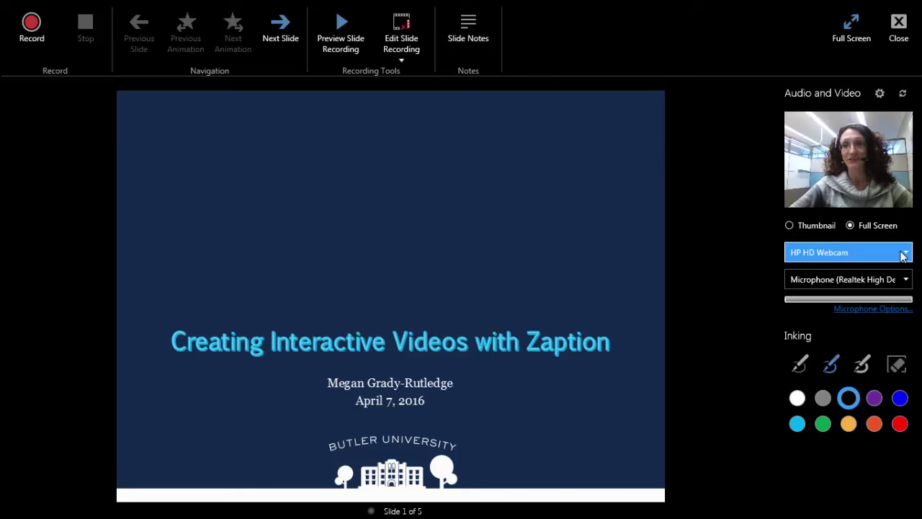
pyautogui.click(904, 280)
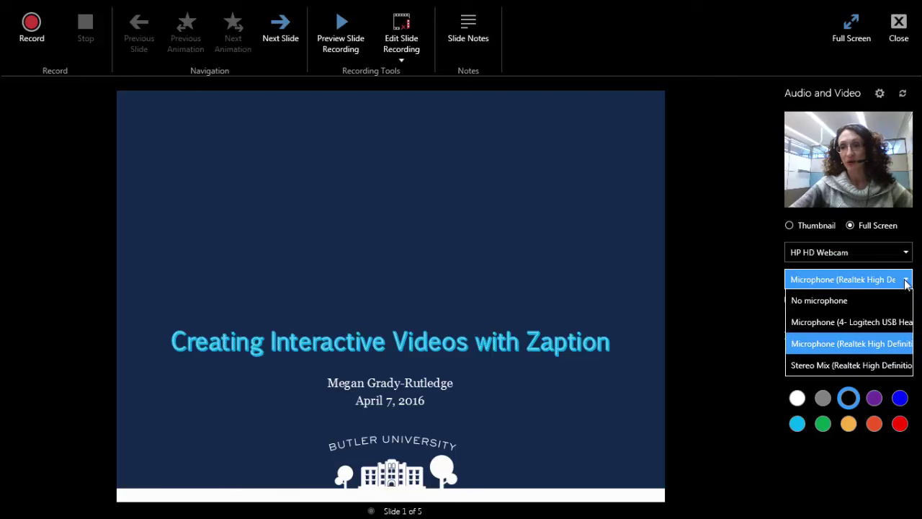
pyautogui.click(888, 322)
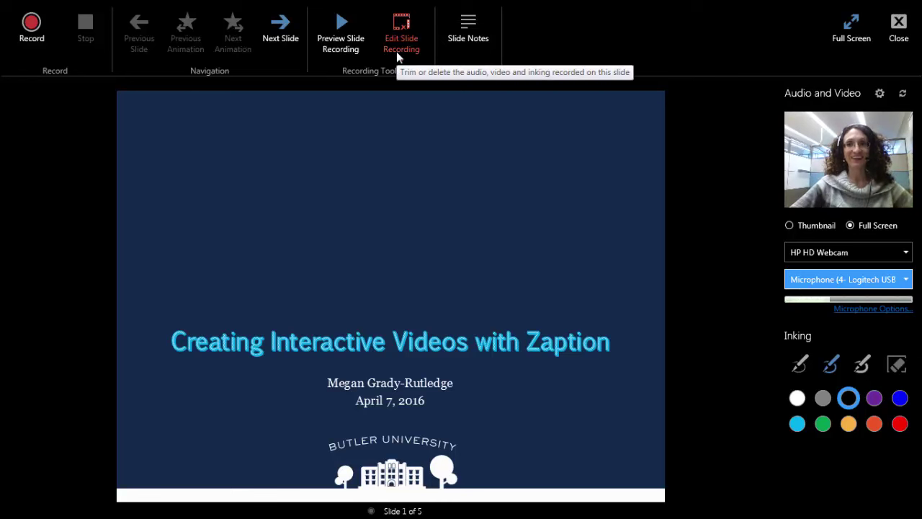
# - Record about 1:55 of webcam narration for the title slide
pyautogui.click(38, 30)
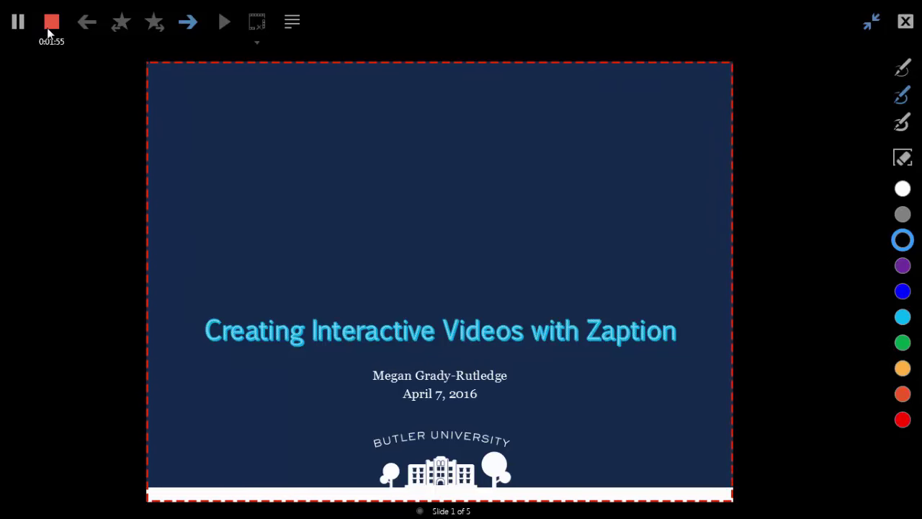
# - Stop the title-slide webcam recording at 01:55.88
pyautogui.click(48, 31)
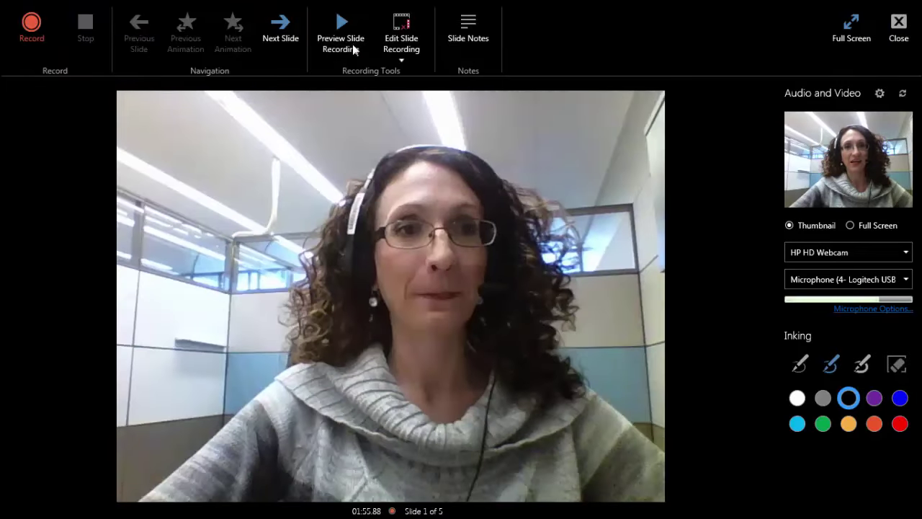
# - Trim the title-slide recording to start at 00:02.491, leaving 01:53.375 of video
pyautogui.click(408, 36)
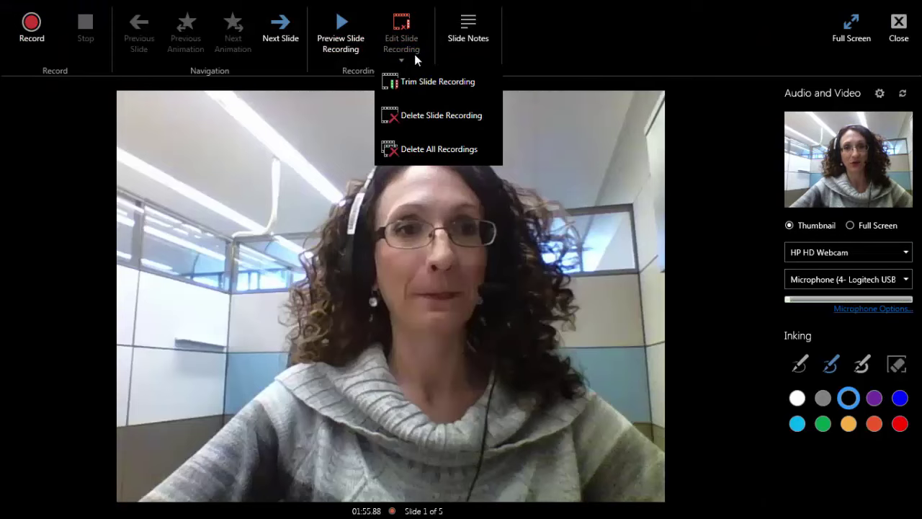
pyautogui.click(416, 80)
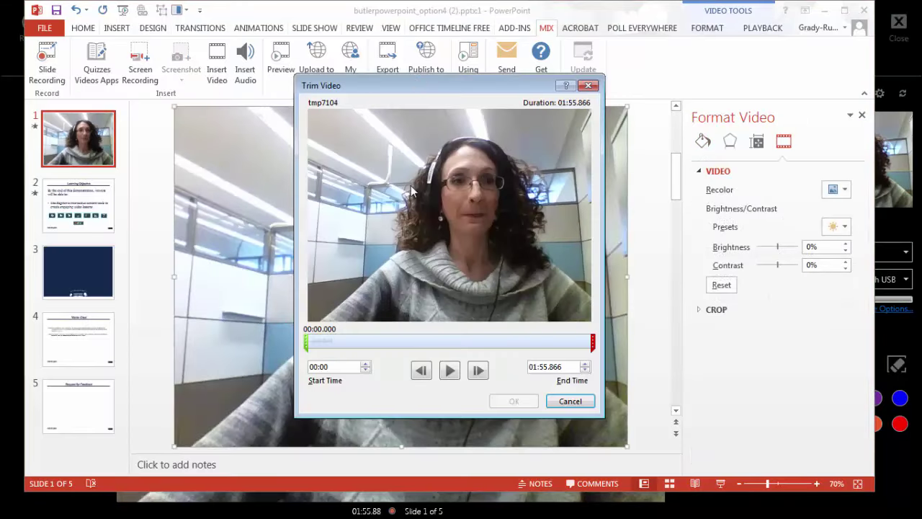
pyautogui.moveTo(305, 344); pyautogui.dragTo(311, 348)
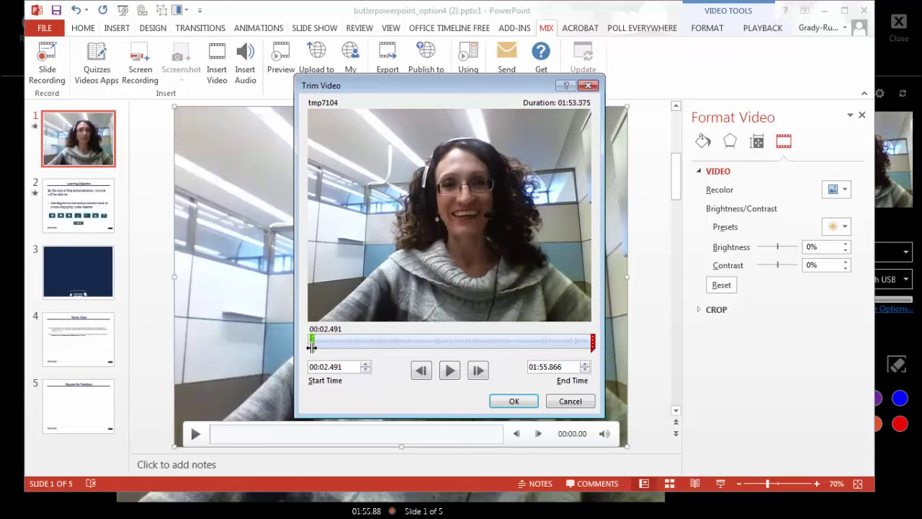
pyautogui.moveTo(311, 347); pyautogui.dragTo(311, 347)
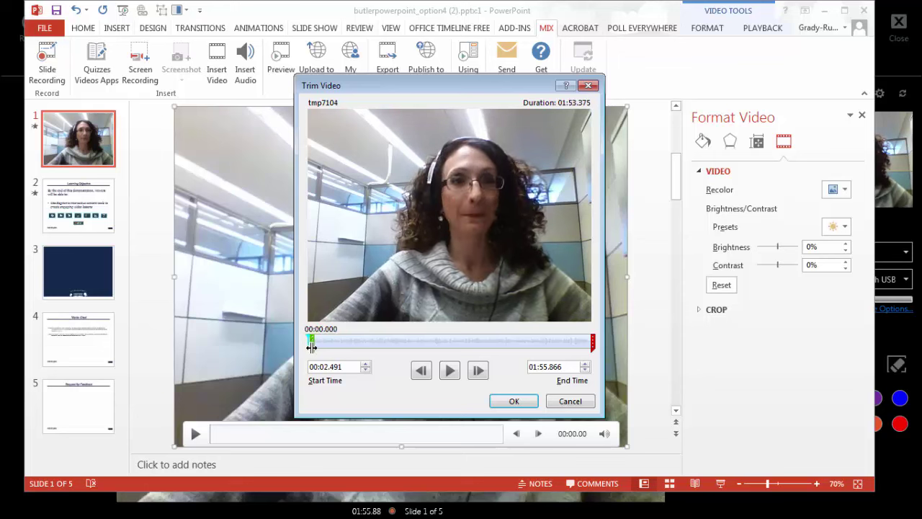
pyautogui.click(515, 401)
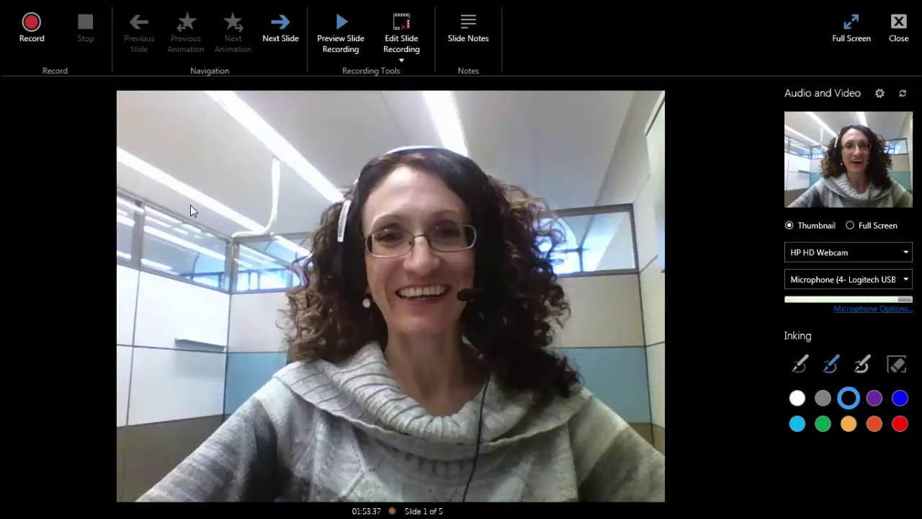
# - Close the recorder, shrink the webcam clip above the slide title, then go to slide 2
pyautogui.click(897, 24)
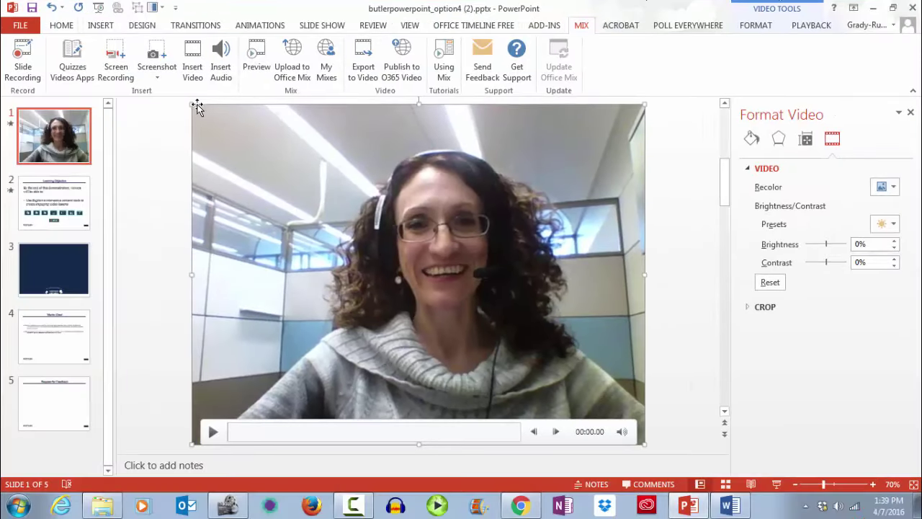
pyautogui.moveTo(190, 104); pyautogui.dragTo(475, 320)
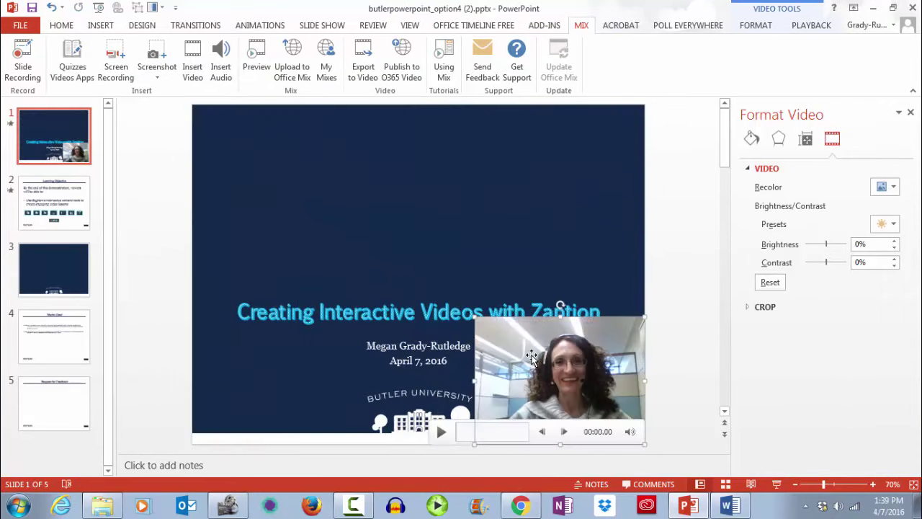
pyautogui.moveTo(534, 352); pyautogui.dragTo(390, 191)
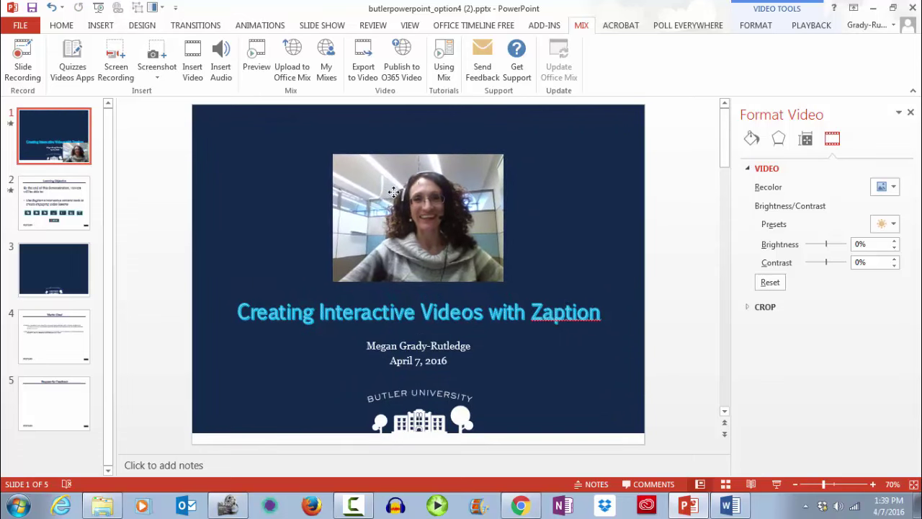
pyautogui.click(507, 152)
pyautogui.moveTo(507, 152); pyautogui.dragTo(512, 148)
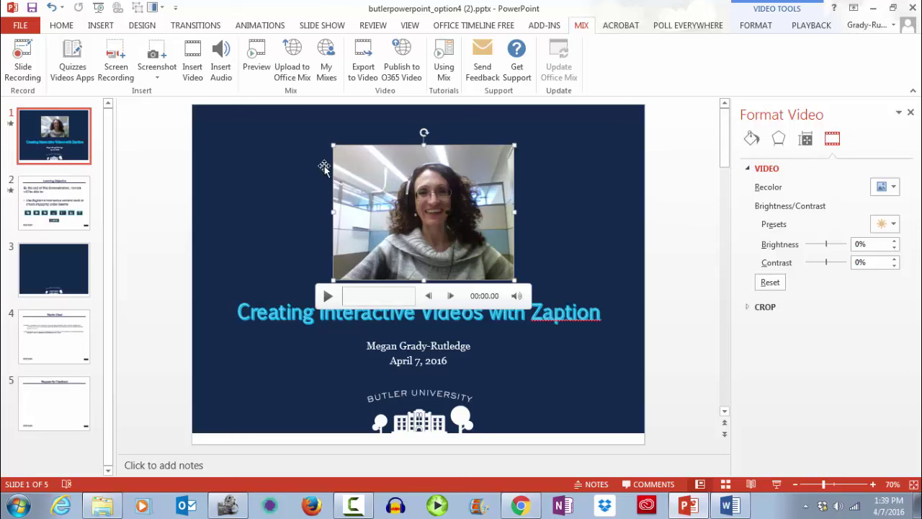
pyautogui.click(64, 211)
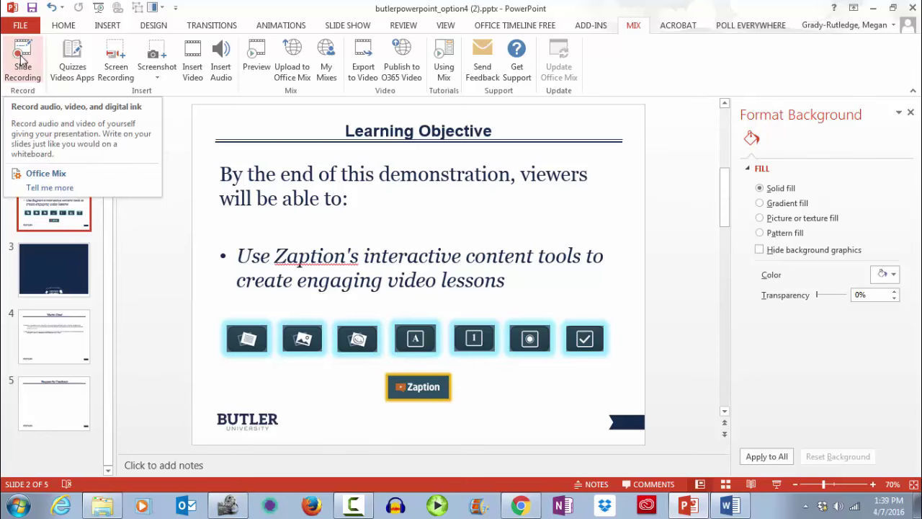
# - Open the recorder on the Learning Objective slide and set the camera to No camera
pyautogui.click(22, 62)
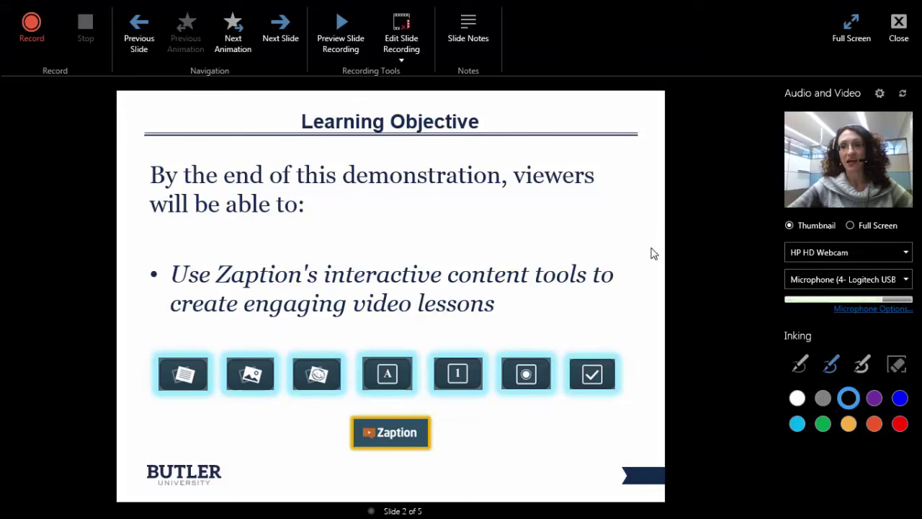
pyautogui.click(888, 253)
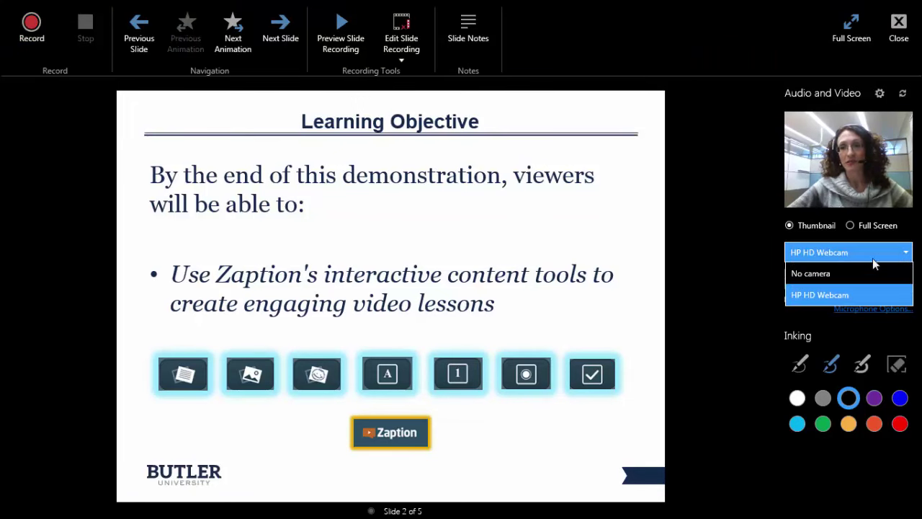
pyautogui.click(863, 274)
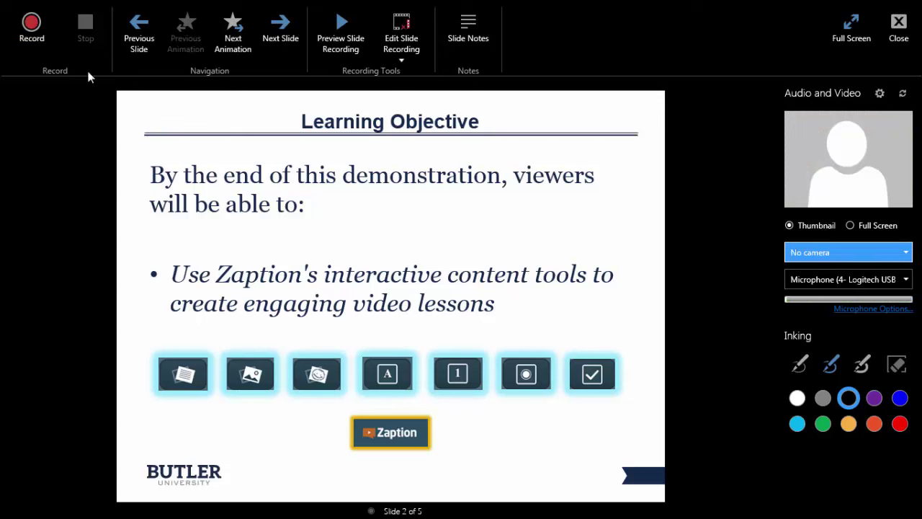
# - Record about 1:56 of audio-only narration over the Learning Objective slide
pyautogui.click(30, 24)
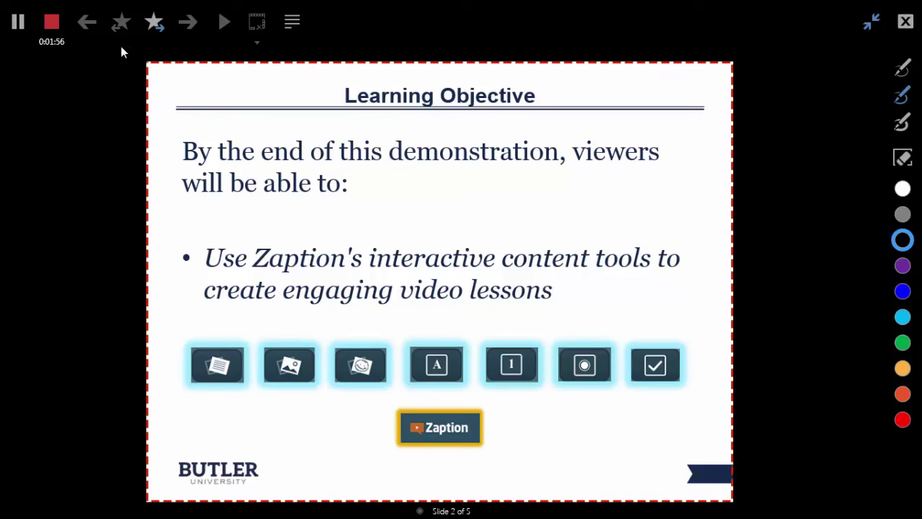
# - Stop the Learning Objective narration at about 1:58 and preview the saved recording
pyautogui.click(52, 23)
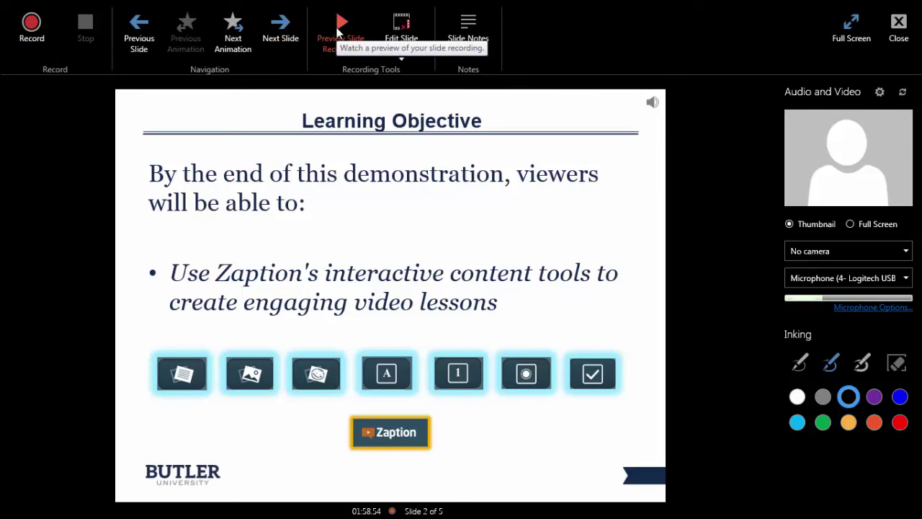
pyautogui.click(337, 28)
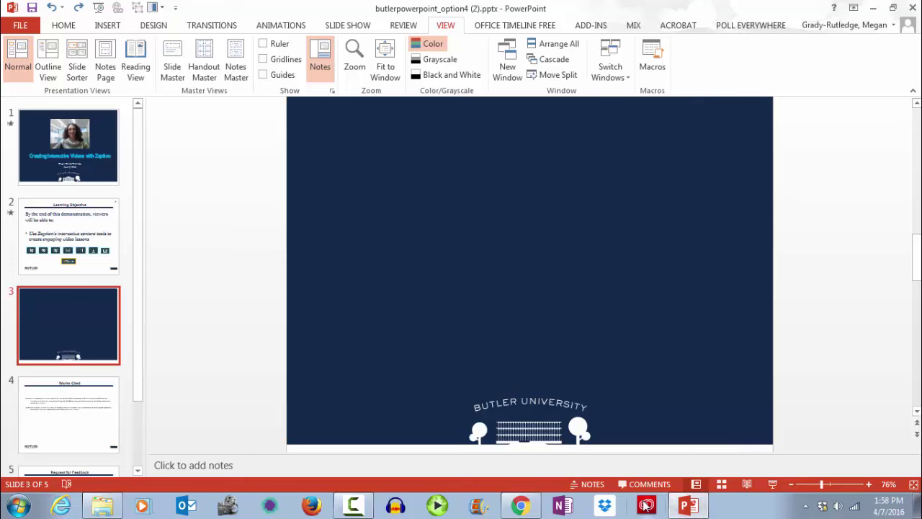
# - Launch Office Mix Screen Recording from the MIX tab to capture the Zaption lesson editor
pyautogui.click(634, 28)
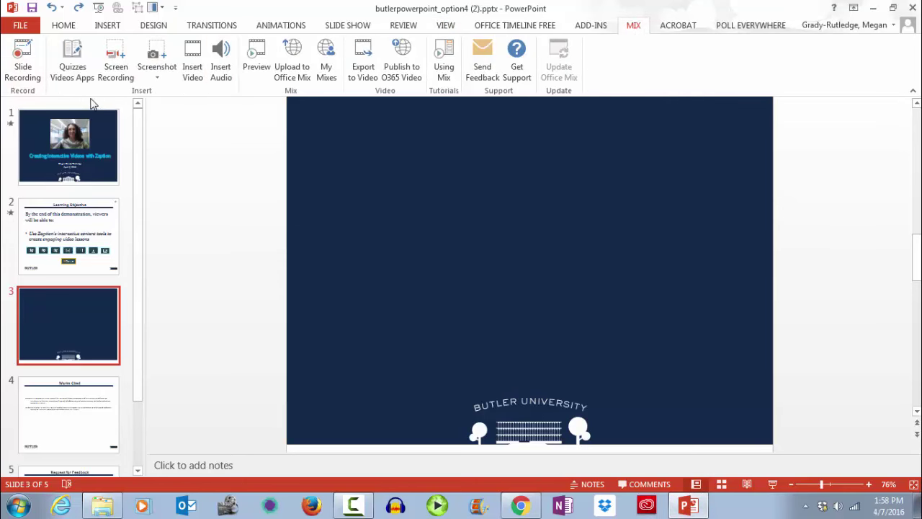
pyautogui.click(116, 70)
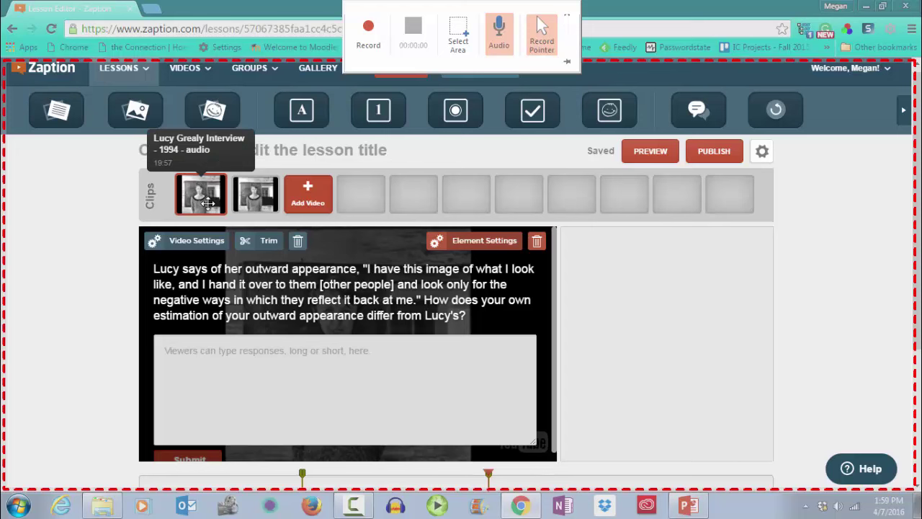
# - Create a new blank Zaption lesson and start the screen recording
pyautogui.click(146, 69)
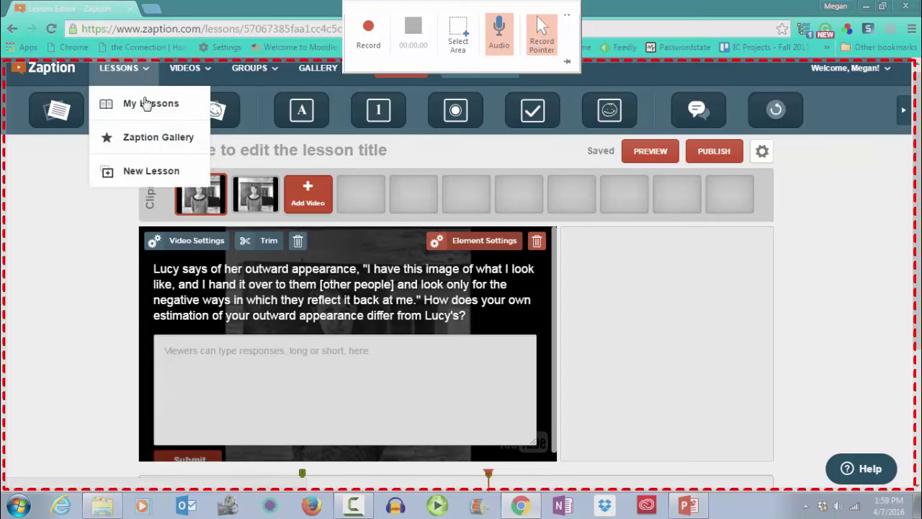
pyautogui.click(146, 170)
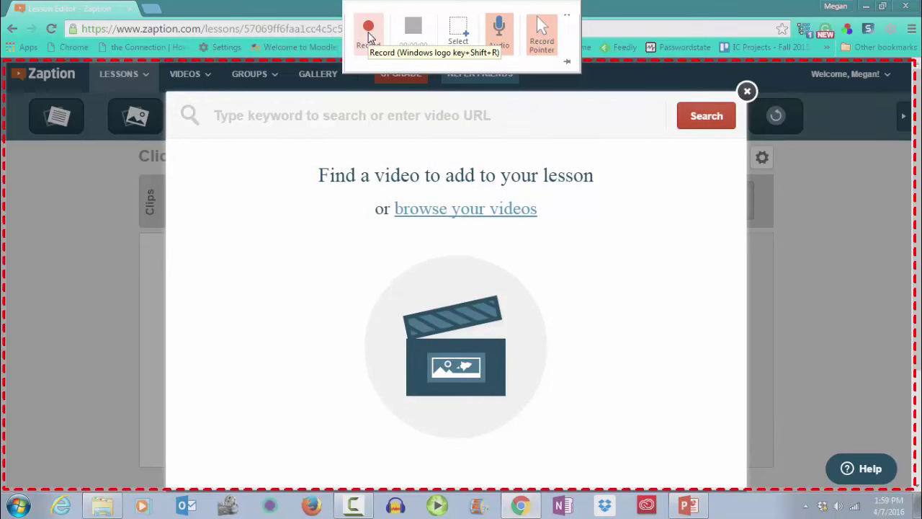
pyautogui.click(368, 32)
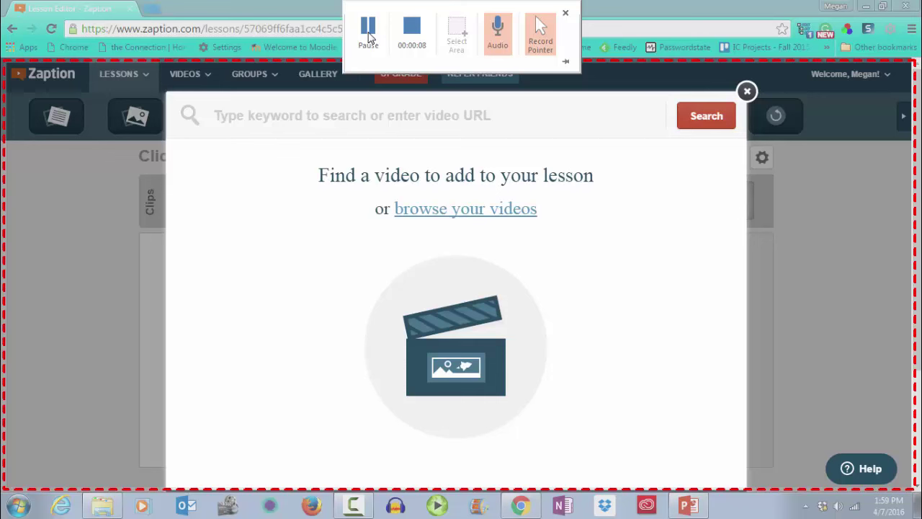
# - Browse the YouTube, Vimeo, PBS and More sources, then add 'Lucy Grealy Interview - 1994 - audio' from My Videos
pyautogui.click(447, 213)
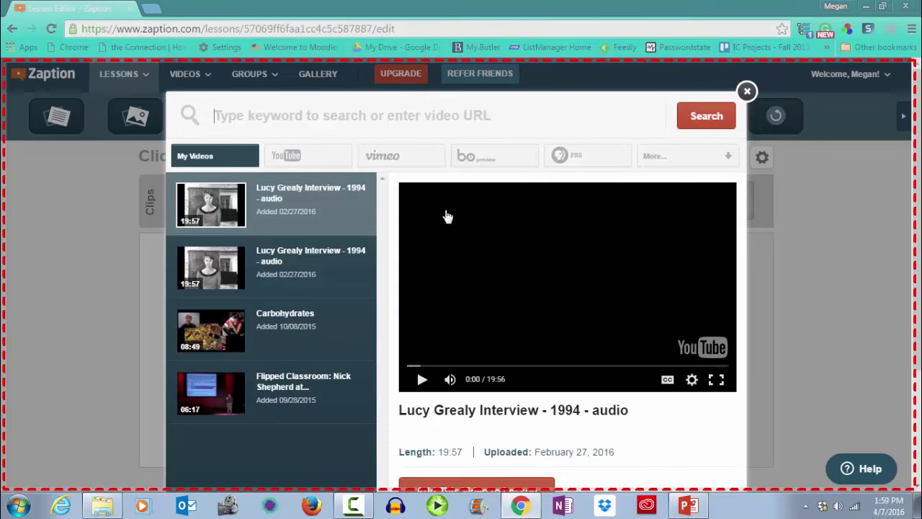
pyautogui.click(301, 158)
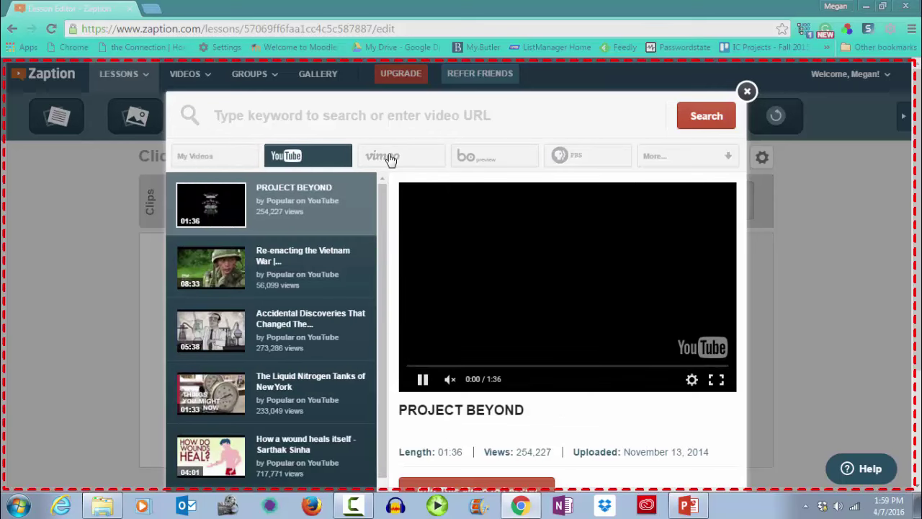
pyautogui.click(389, 159)
pyautogui.click(569, 156)
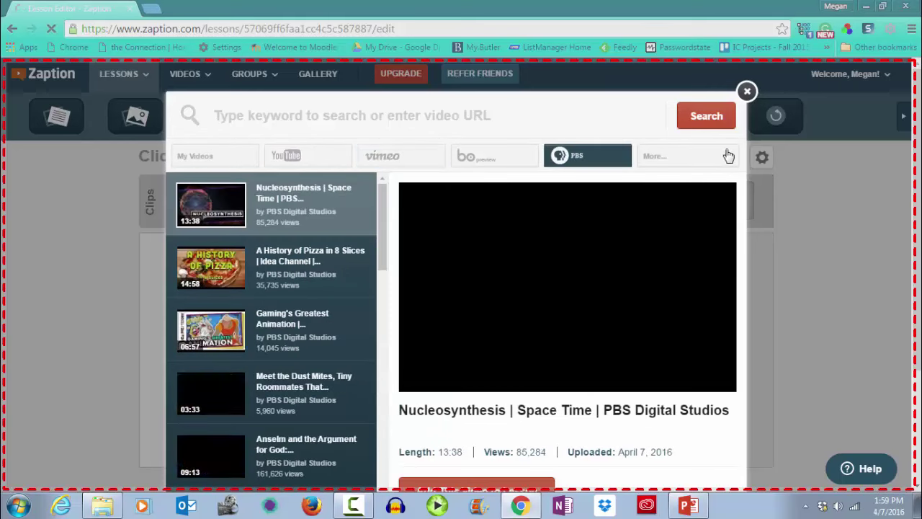
pyautogui.click(728, 156)
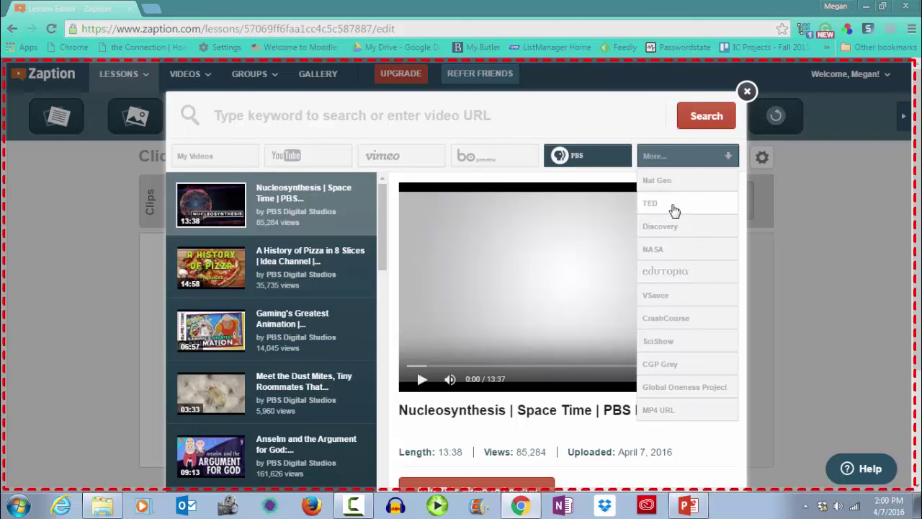
pyautogui.click(211, 156)
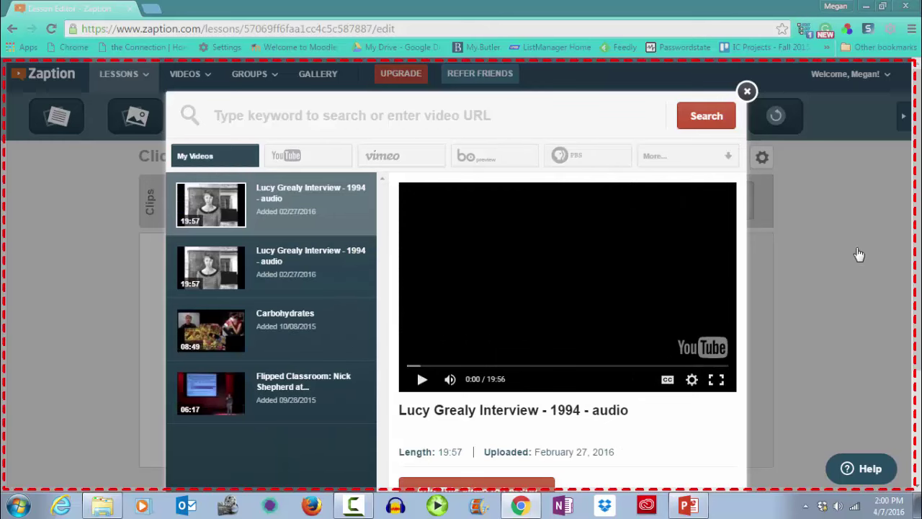
pyautogui.scroll(-1, 860, 254)
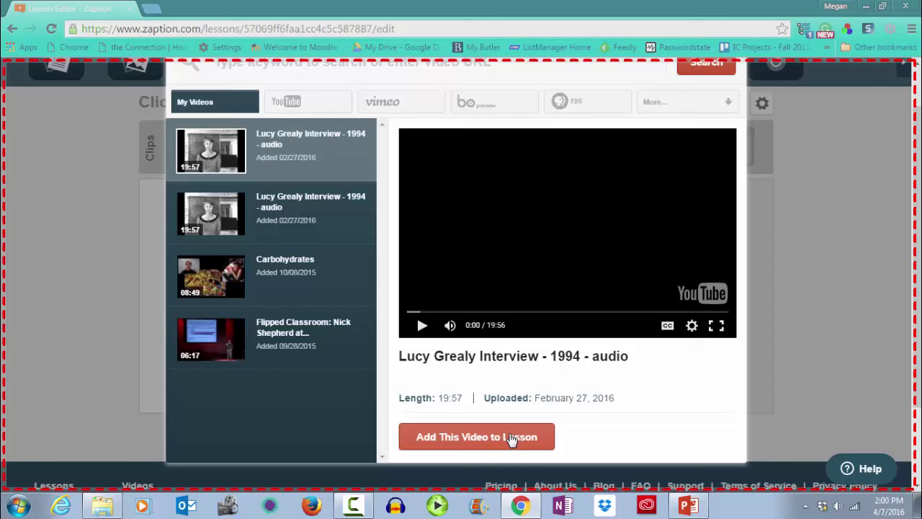
pyautogui.click(510, 436)
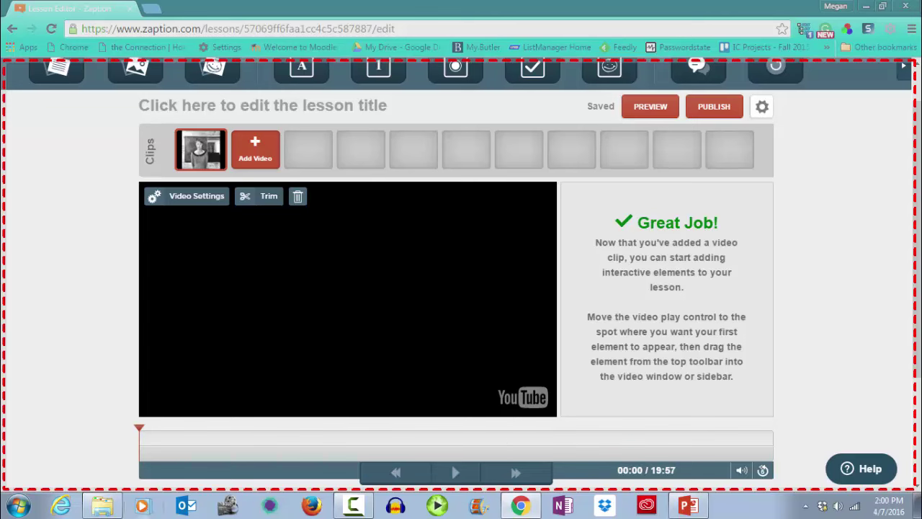
# - Find Zaption Activity.docx through the Start search and open it in Word
pyautogui.click(19, 506)
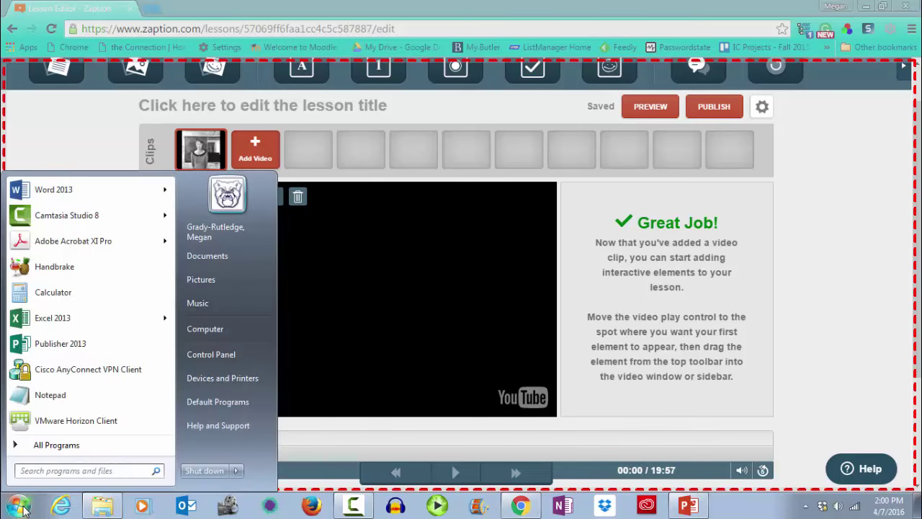
pyautogui.write('ZAPTION')
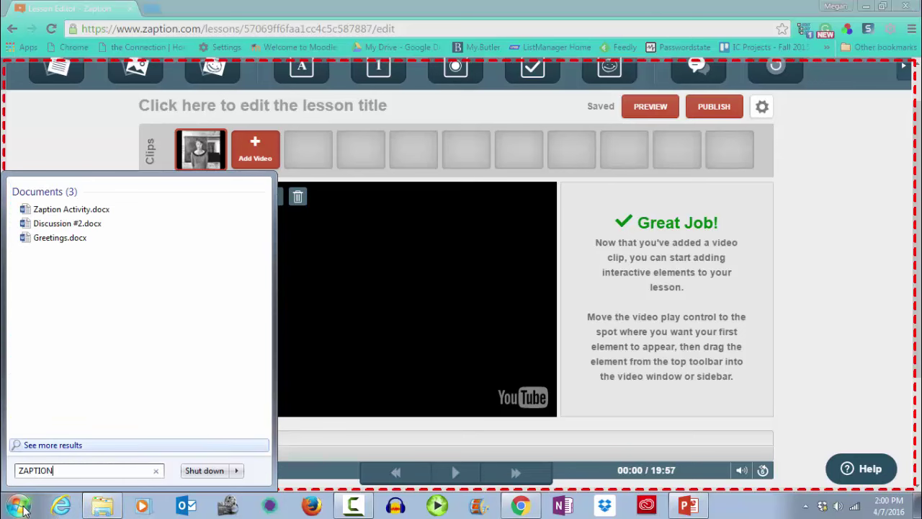
pyautogui.click(69, 209)
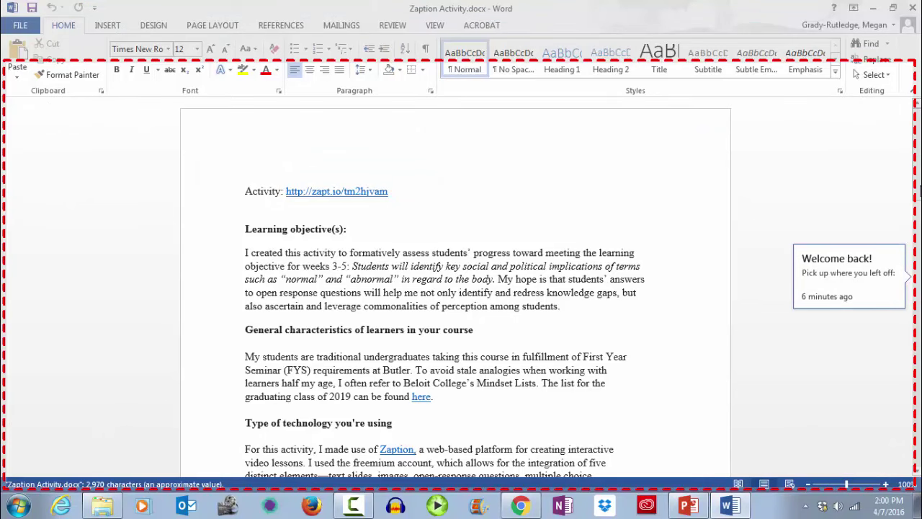
# - Copy the 5:07 question about Lucy's disfiguring surgery and go back to Chrome
pyautogui.moveTo(919, 193); pyautogui.dragTo(920, 313)
pyautogui.click(272, 249)
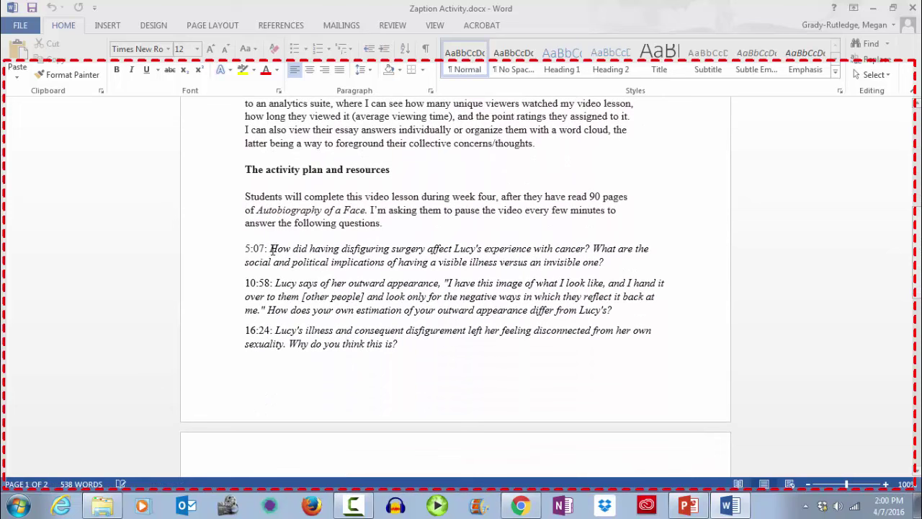
pyautogui.moveTo(281, 249); pyautogui.dragTo(605, 264)
pyautogui.rightClick(491, 265)
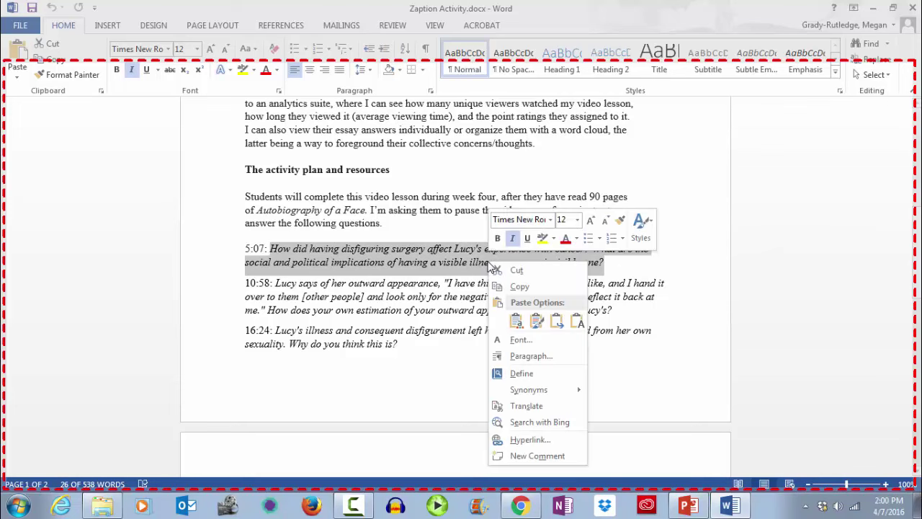
pyautogui.click(521, 287)
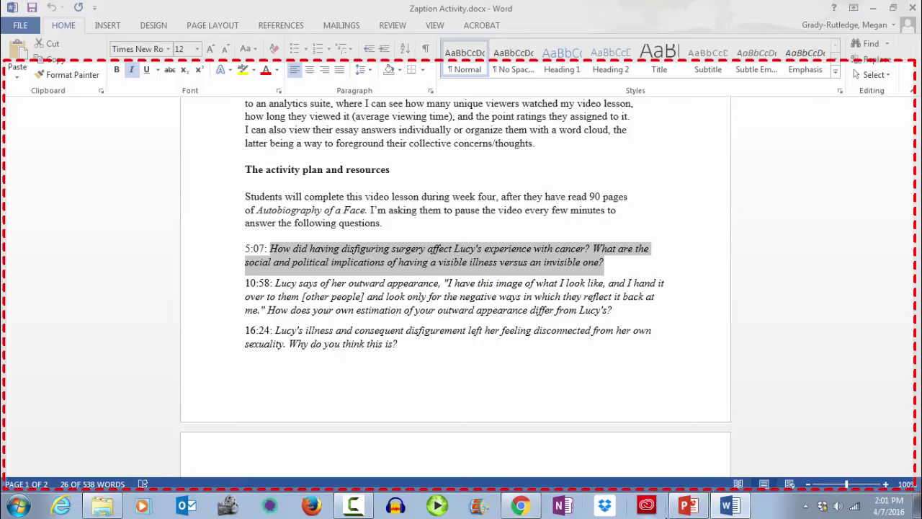
pyautogui.click(520, 506)
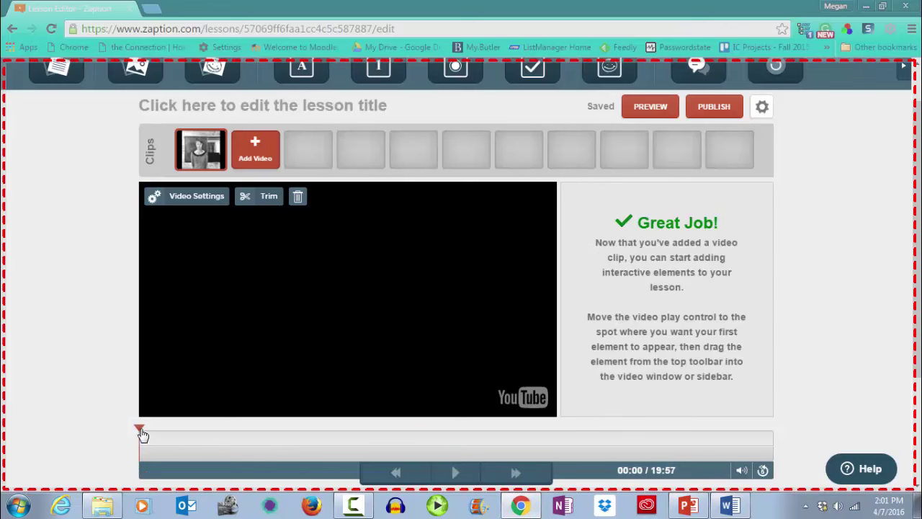
# - At 05:06, drop an Open Response question onto the video and paste in the surgery question
pyautogui.moveTo(140, 434); pyautogui.dragTo(302, 438)
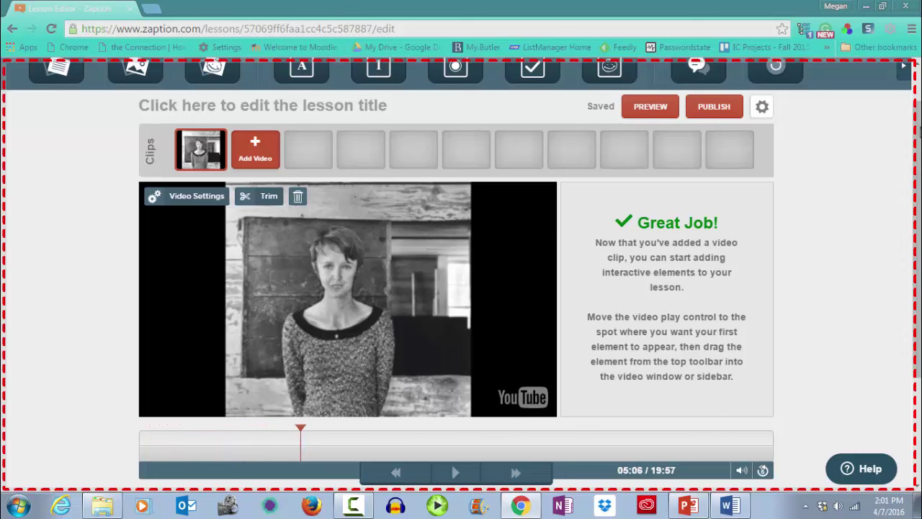
pyautogui.scroll(1, 918, 132)
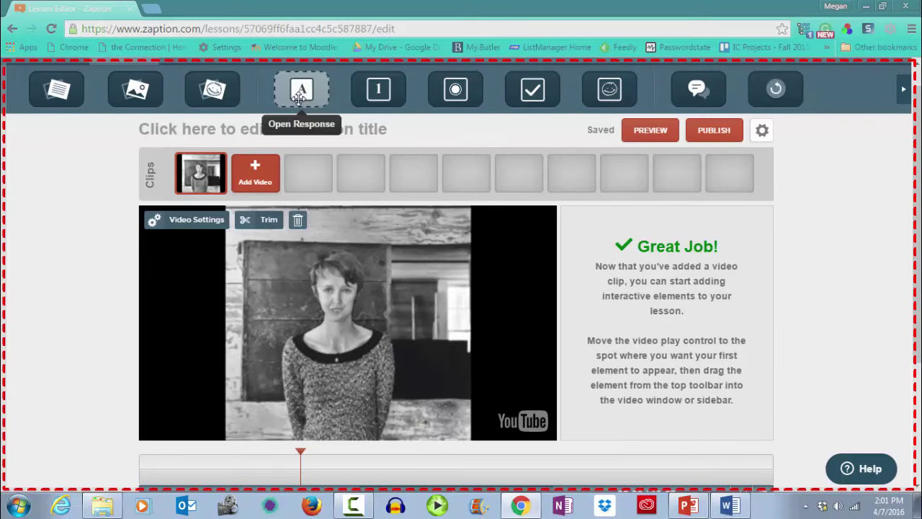
pyautogui.moveTo(300, 98); pyautogui.dragTo(344, 303)
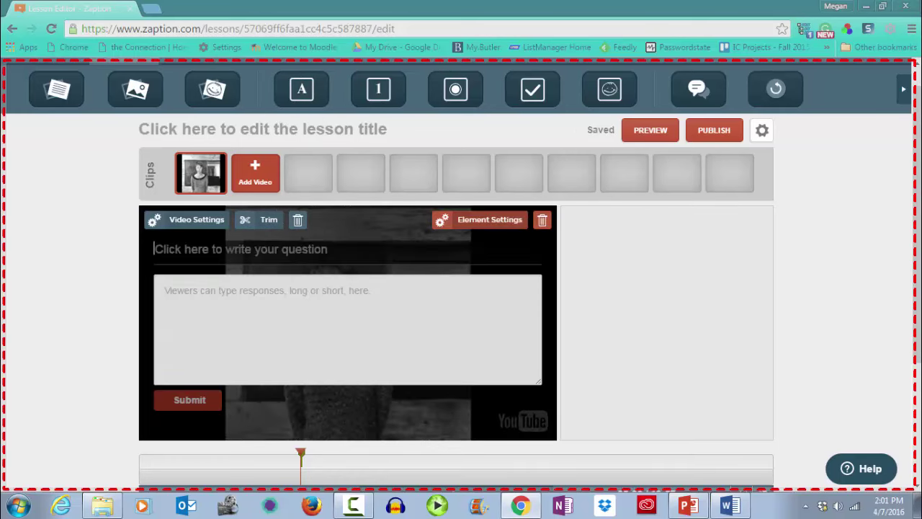
pyautogui.hotkey('ctrl', 'v')
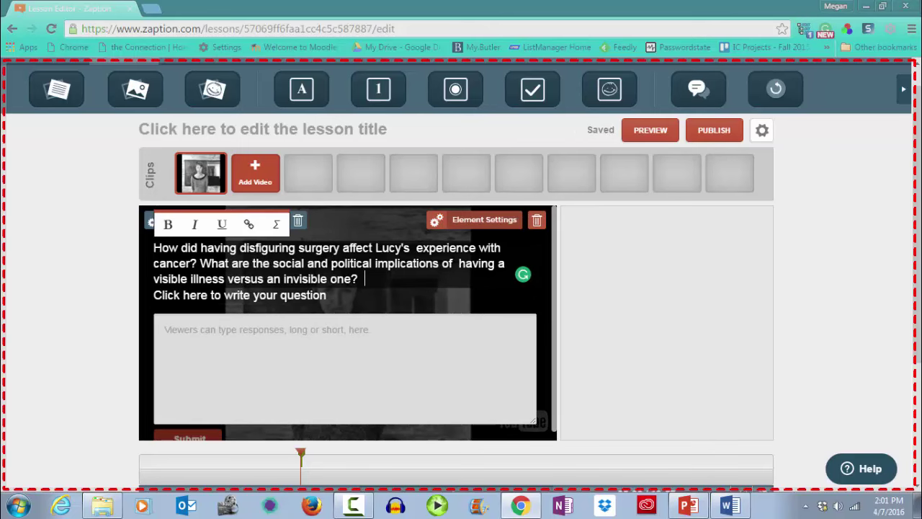
pyautogui.scroll(-1, 459, 281)
pyautogui.scroll(-2, 458, 281)
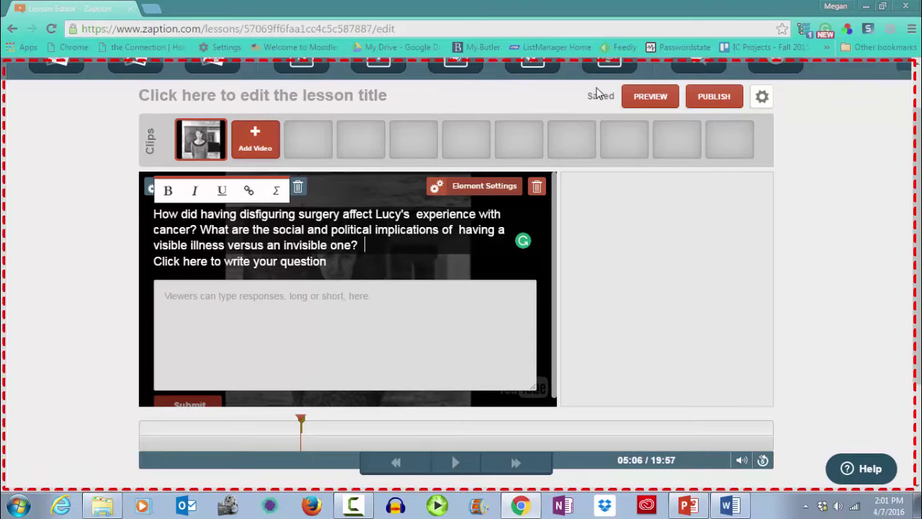
# - Confirm the question shows on the video window, pauses playback, with a semi-transparent background
pyautogui.click(481, 187)
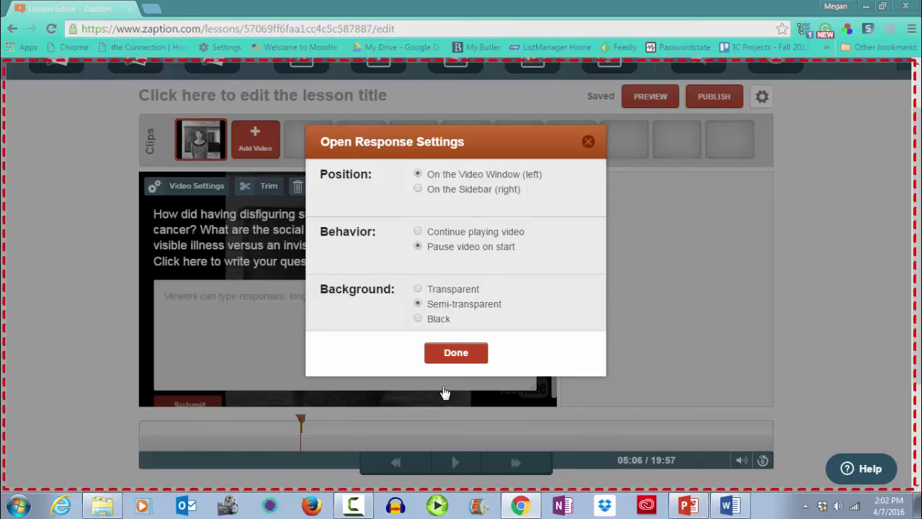
pyautogui.click(454, 354)
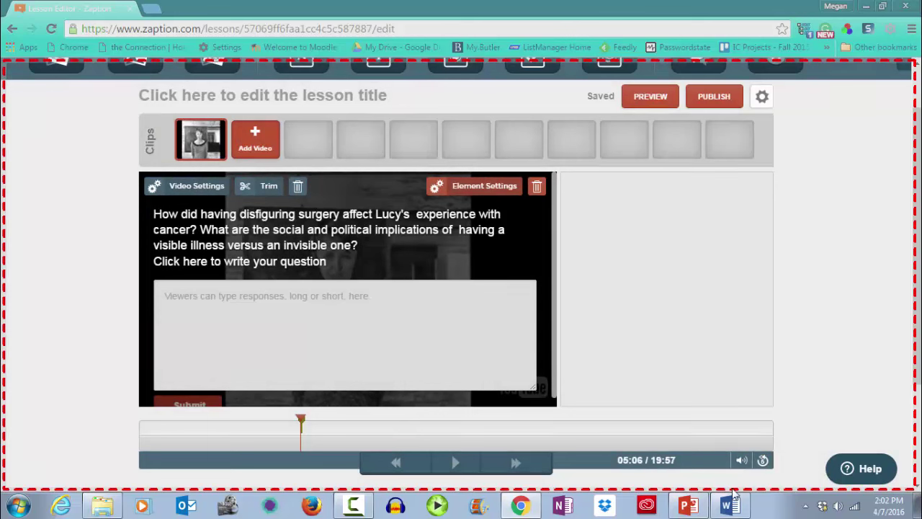
# - Copy the 10:58 question about Lucy's outward appearance from the Word document
pyautogui.moveTo(732, 510)
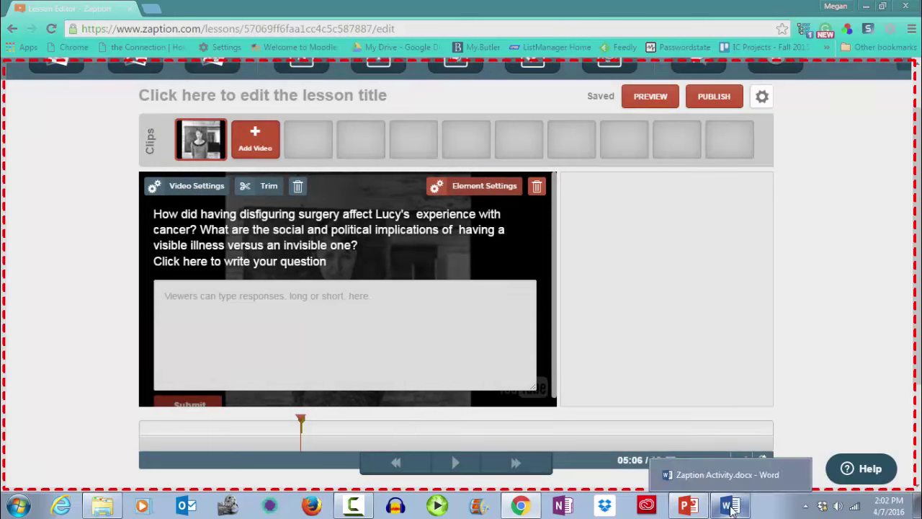
pyautogui.click(732, 509)
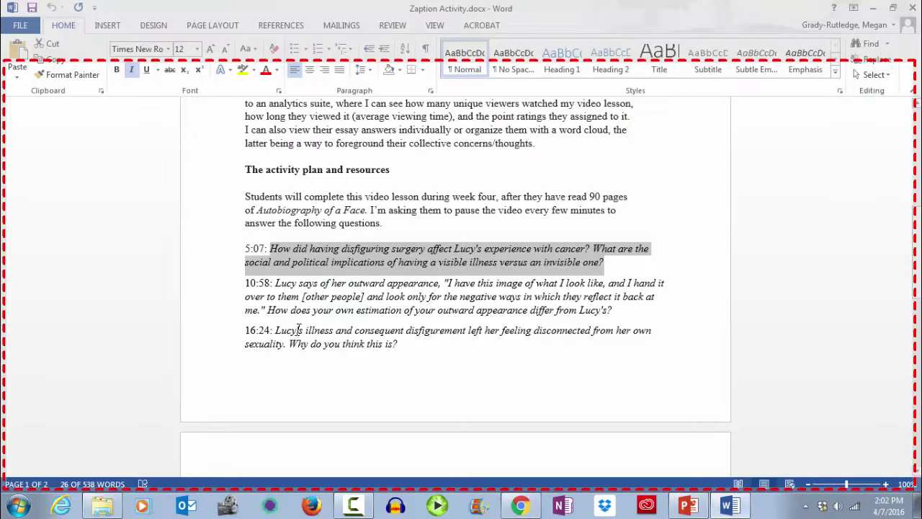
pyautogui.moveTo(275, 283); pyautogui.dragTo(612, 308)
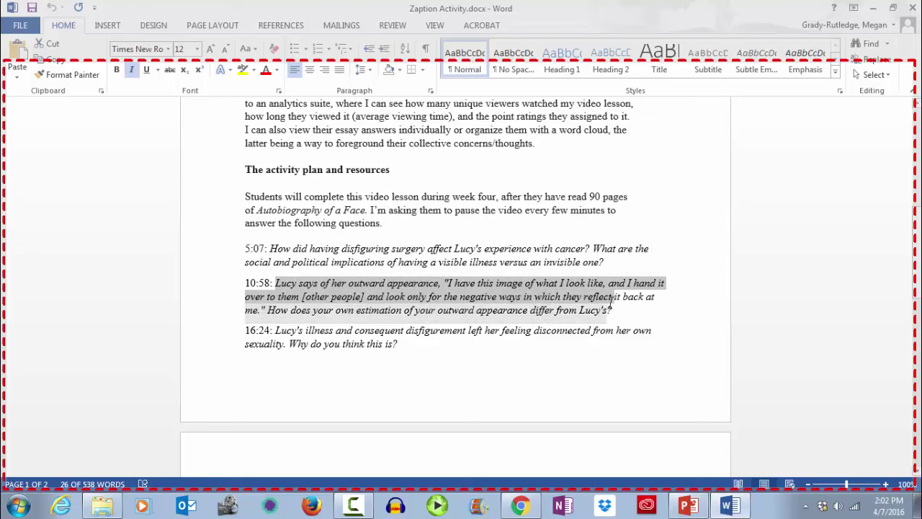
pyautogui.rightClick(476, 286)
pyautogui.click(507, 108)
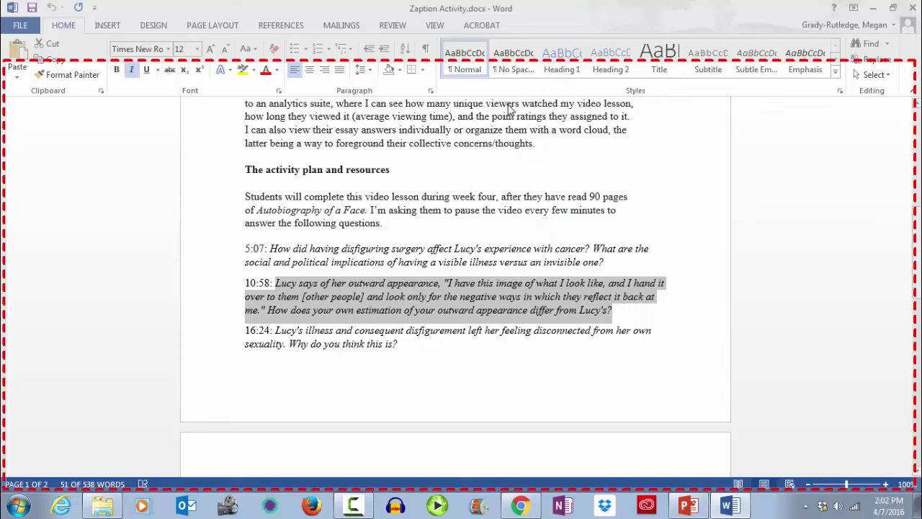
# - Back in Zaption, add a second Open Response question at 10:56
pyautogui.click(520, 506)
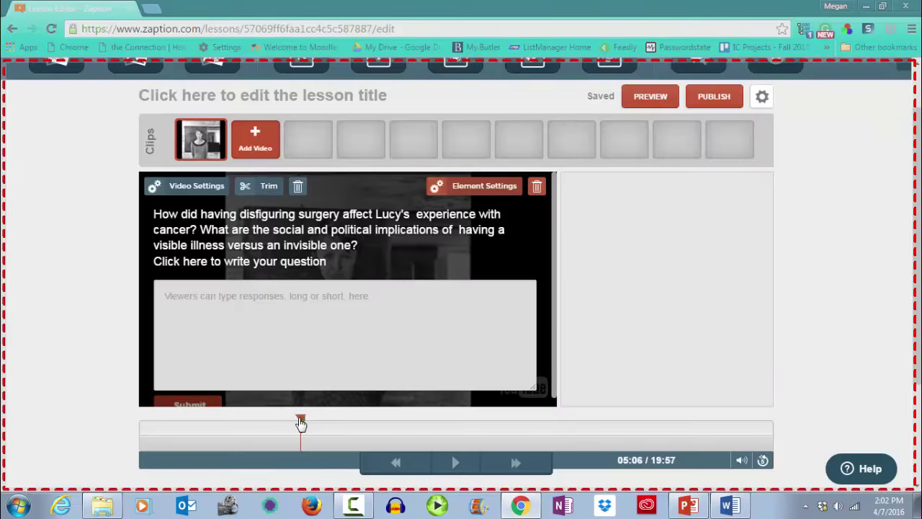
pyautogui.moveTo(301, 423); pyautogui.dragTo(491, 431)
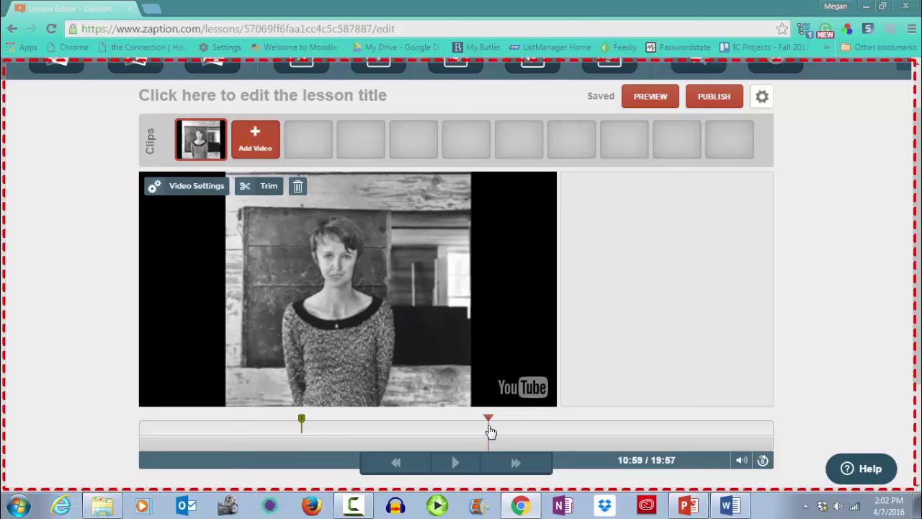
pyautogui.moveTo(491, 430); pyautogui.dragTo(489, 431)
pyautogui.moveTo(918, 245); pyautogui.dragTo(918, 207)
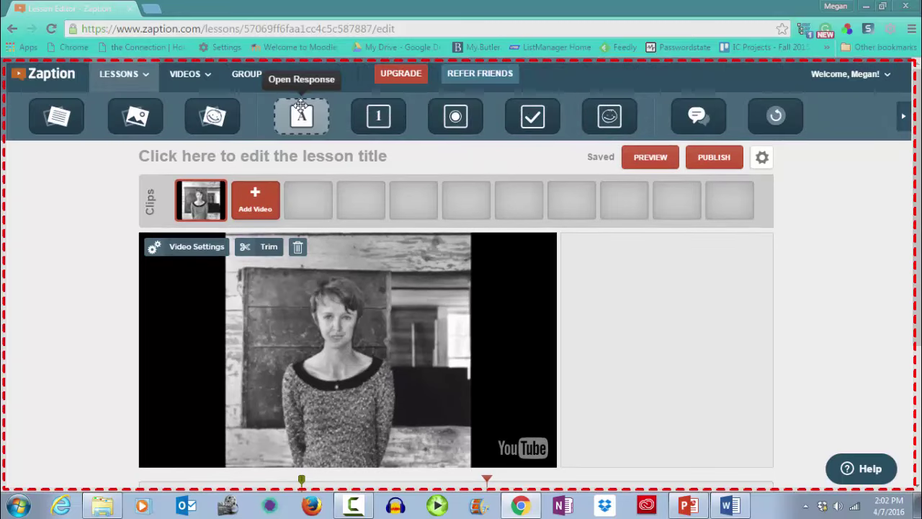
pyautogui.moveTo(301, 114); pyautogui.dragTo(328, 304)
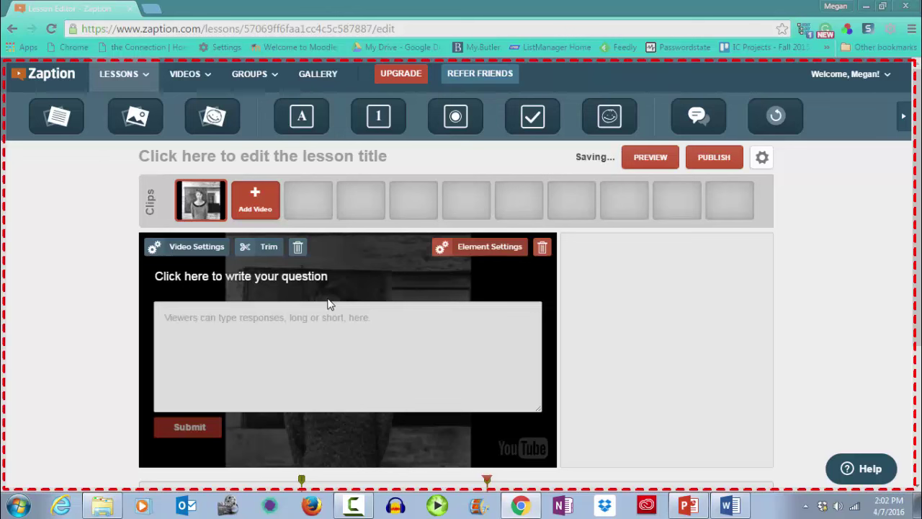
# - Paste the outward-appearance question and confirm its video-window, pause and semi-transparent settings
pyautogui.click(261, 275)
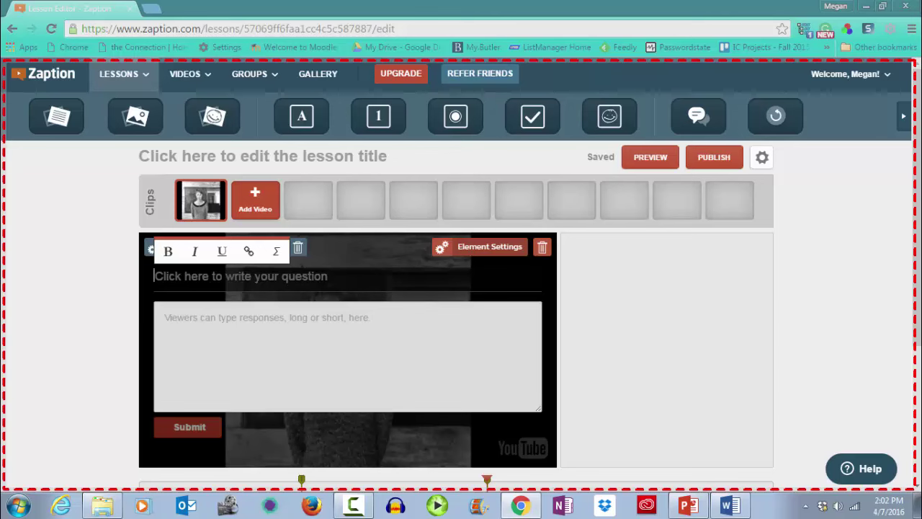
pyautogui.hotkey('ctrl', 'v')
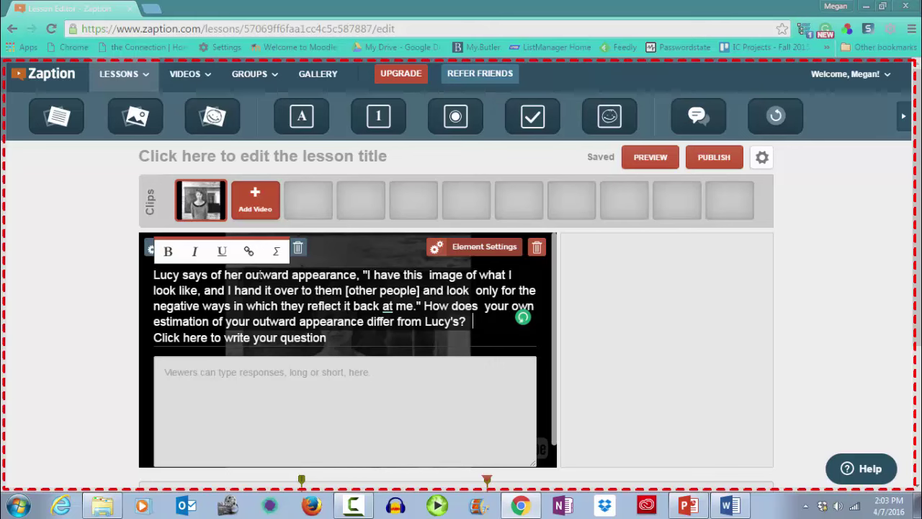
pyautogui.click(495, 257)
pyautogui.click(489, 250)
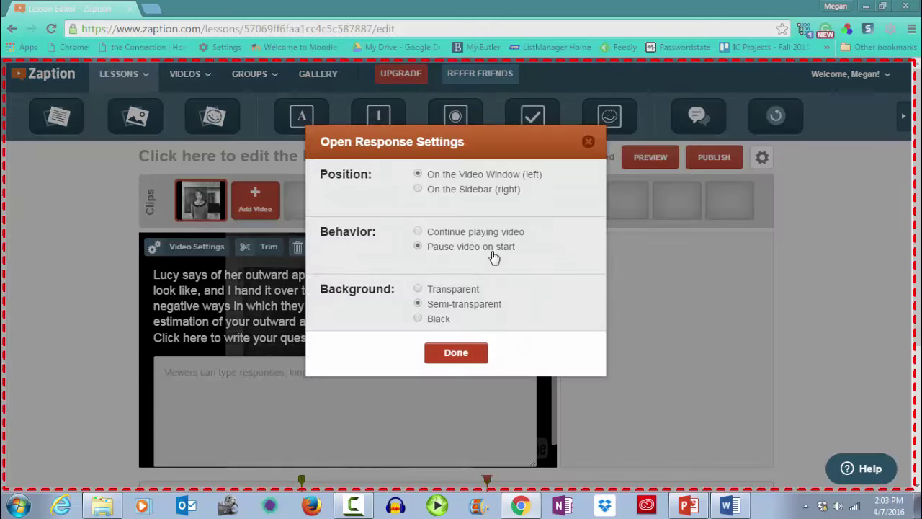
pyautogui.click(454, 353)
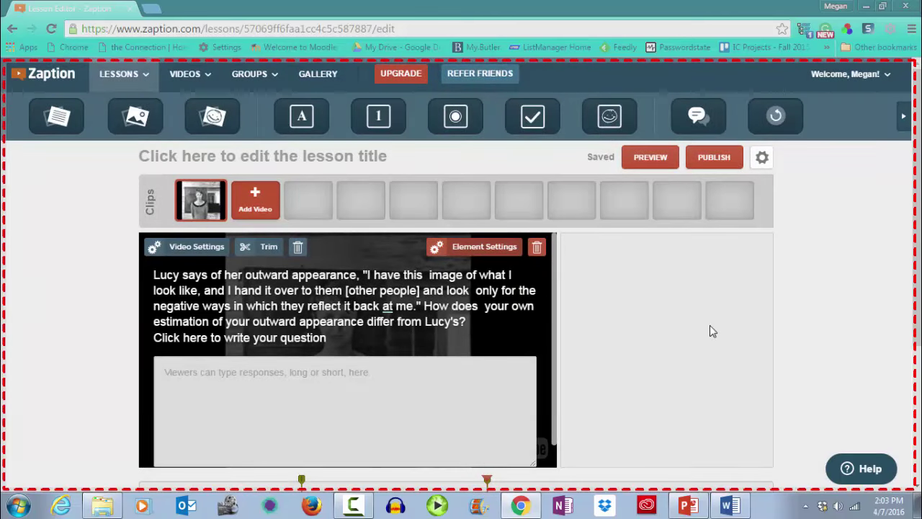
# - Rewind and play the video to preview the 05:06 question, then move to 10:51
pyautogui.scroll(-1, 909, 180)
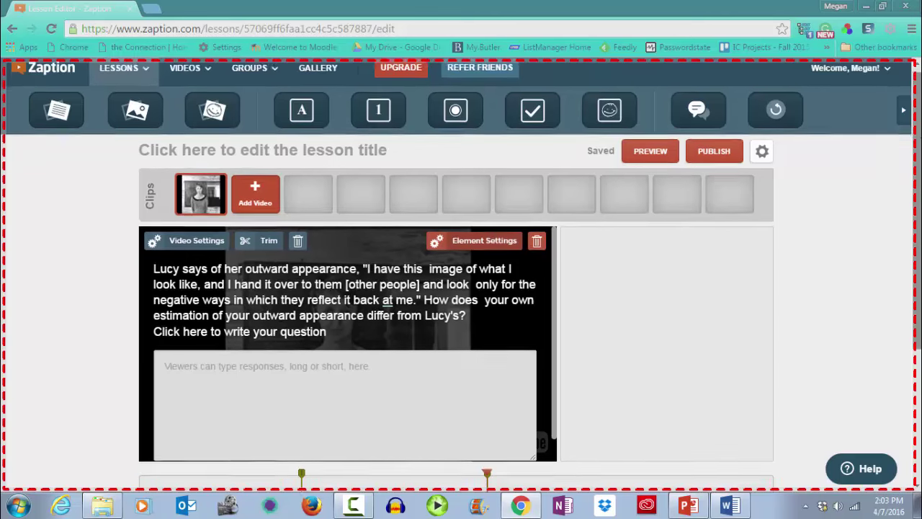
pyautogui.scroll(-1, 461, 270)
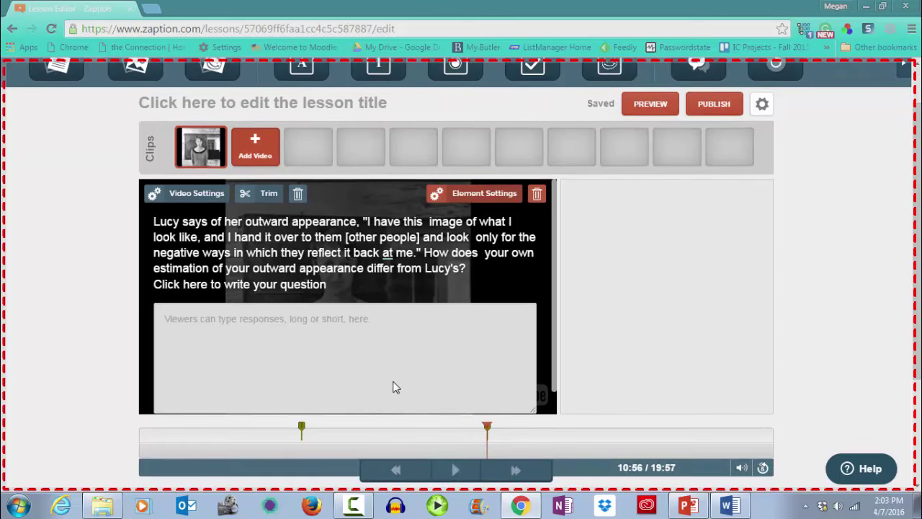
pyautogui.moveTo(487, 429)
pyautogui.mouseDown()
pyautogui.moveTo(310, 432)
pyautogui.moveTo(296, 447)
pyautogui.mouseUp()
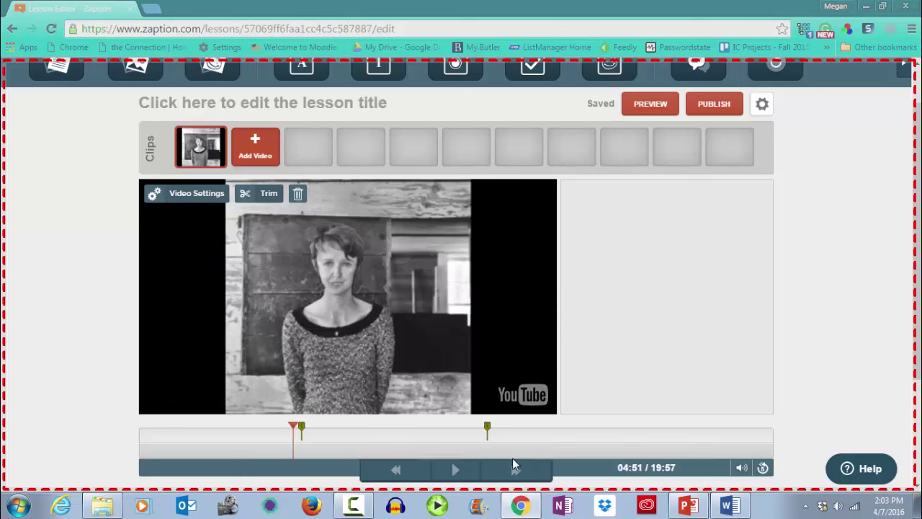
pyautogui.click(458, 470)
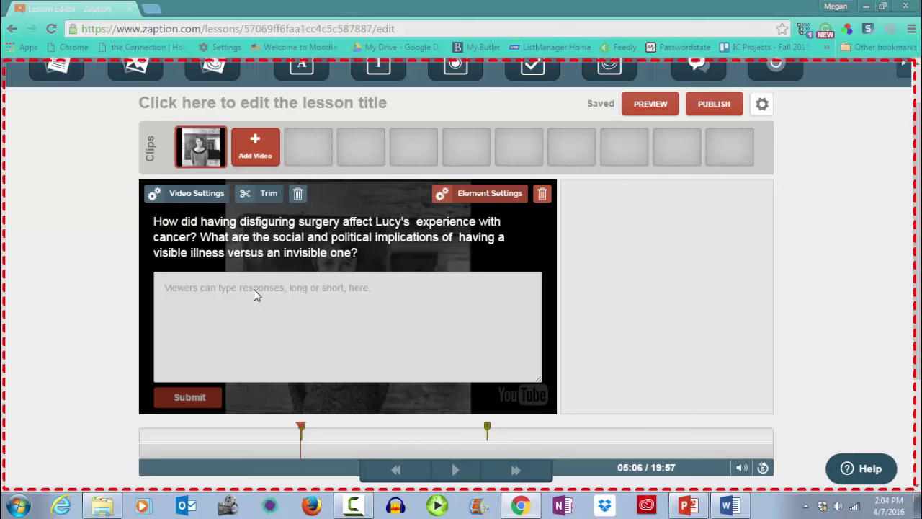
pyautogui.moveTo(301, 428); pyautogui.dragTo(304, 428)
pyautogui.moveTo(370, 418); pyautogui.dragTo(486, 428)
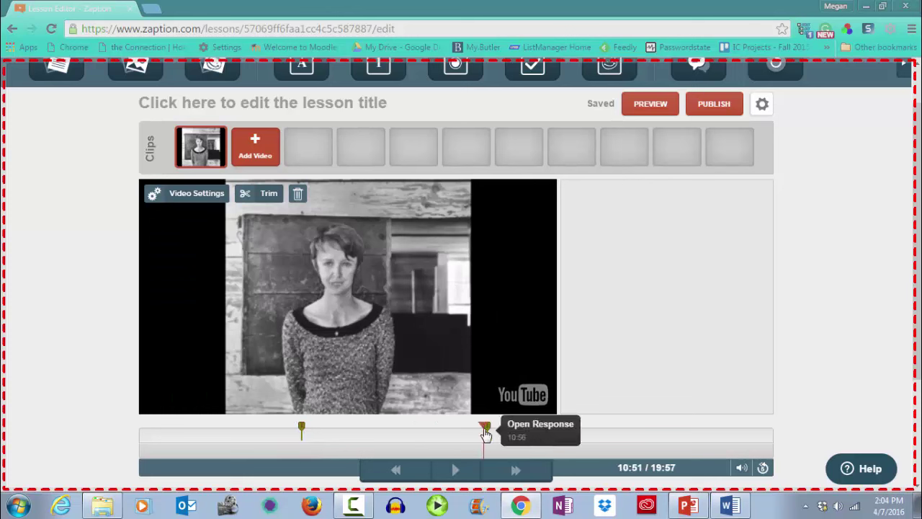
# - Play the video until the outward-appearance question appears over it at 10:57
pyautogui.click(456, 470)
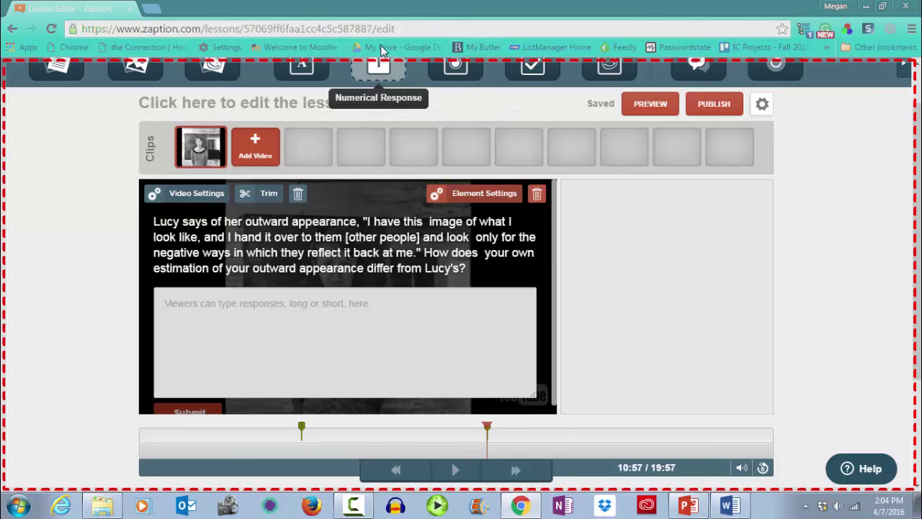
pyautogui.moveTo(387, 41)
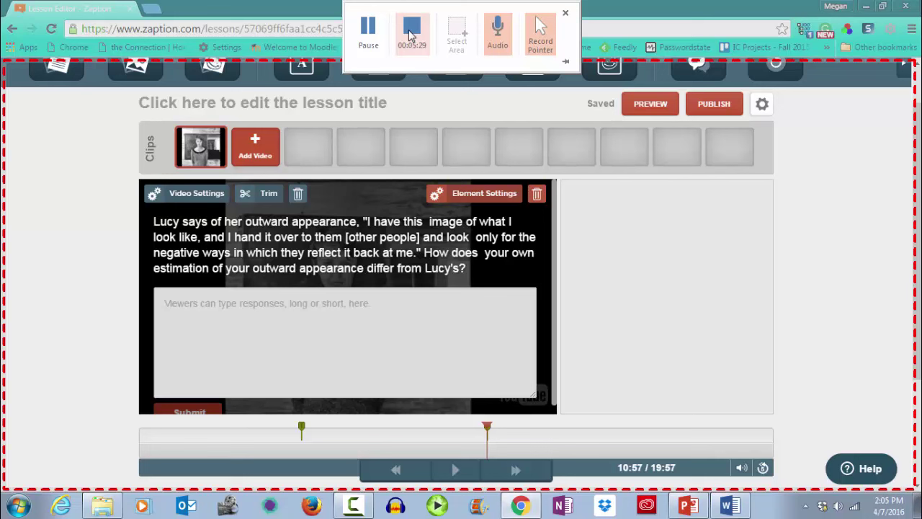
# - Stop the recording and shrink the embedded video on slide 3 to 3.97 by 8.47 inches
pyautogui.click(411, 32)
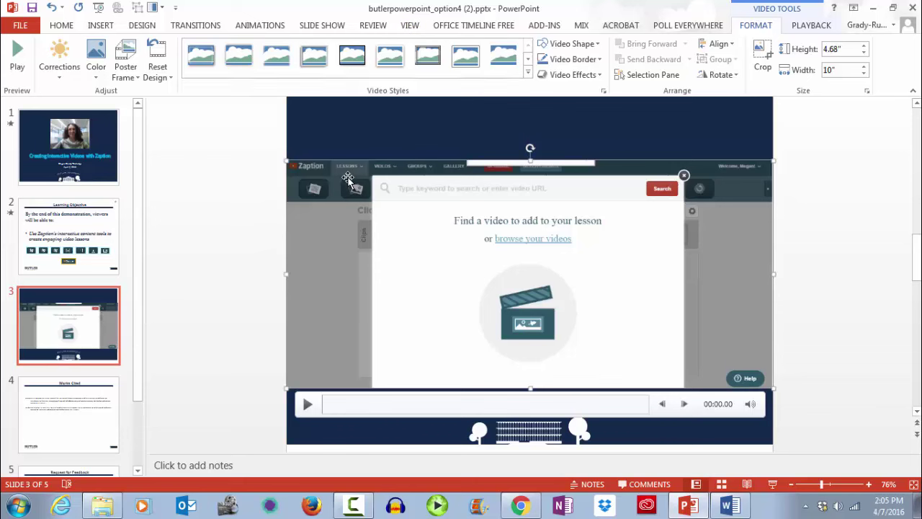
pyautogui.moveTo(287, 160); pyautogui.dragTo(359, 180)
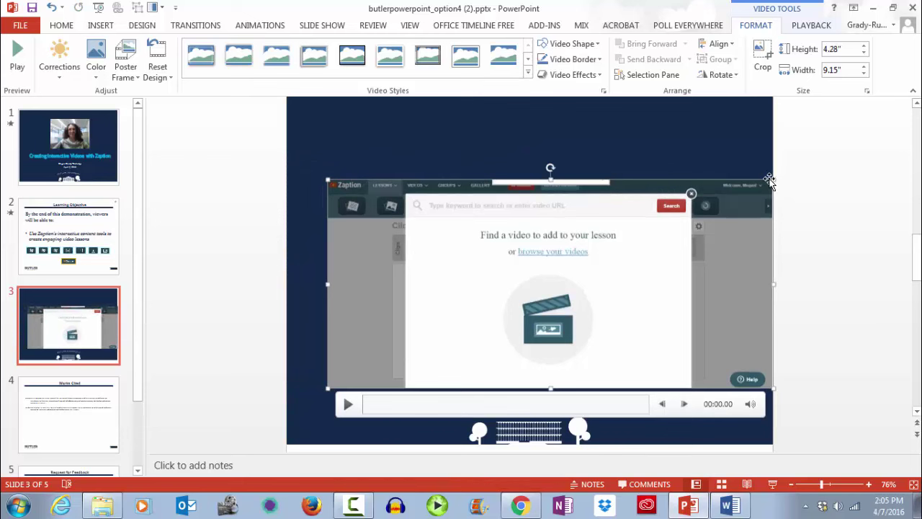
pyautogui.moveTo(770, 180); pyautogui.dragTo(740, 193)
pyautogui.moveTo(579, 242); pyautogui.dragTo(576, 218)
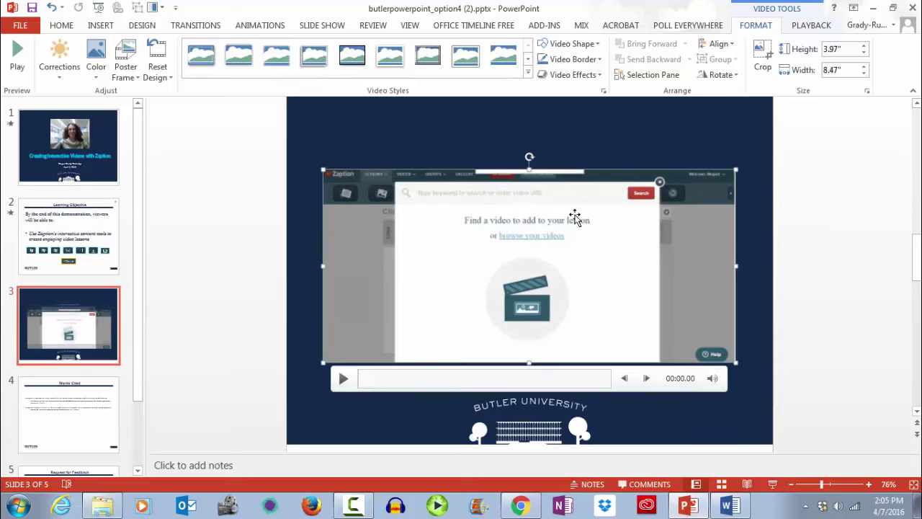
# - Centre the video horizontally and vertically on slide 3
pyautogui.click(736, 44)
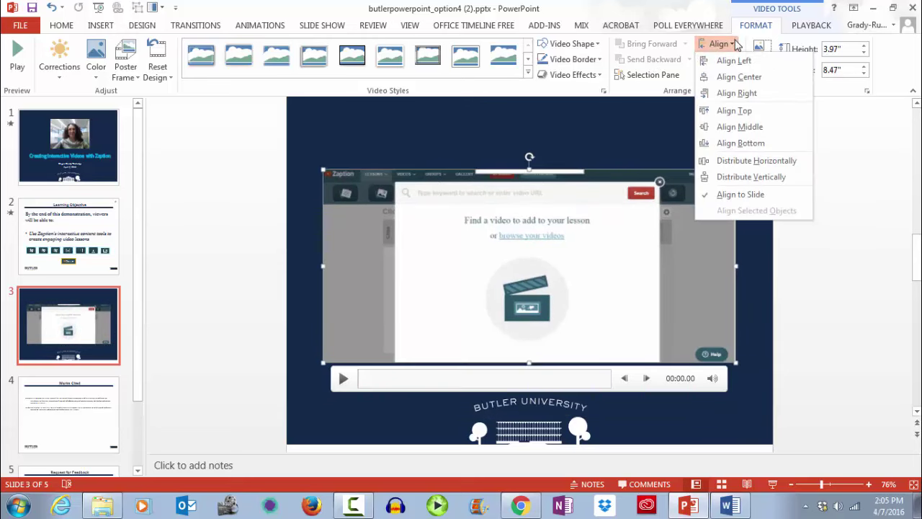
pyautogui.click(731, 77)
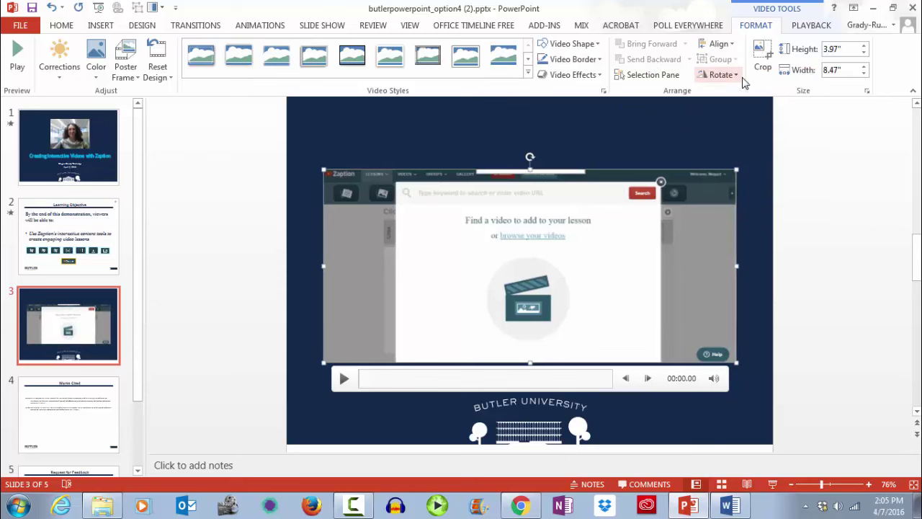
pyautogui.click(732, 44)
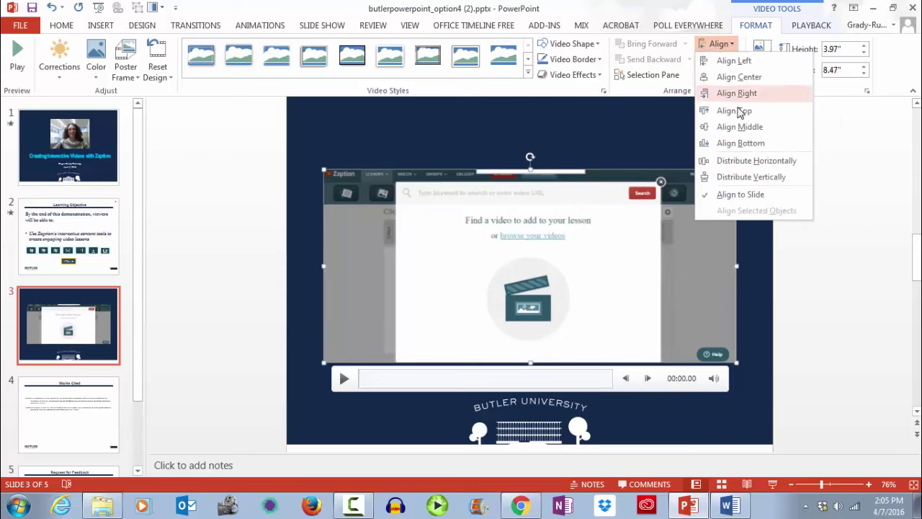
pyautogui.click(739, 128)
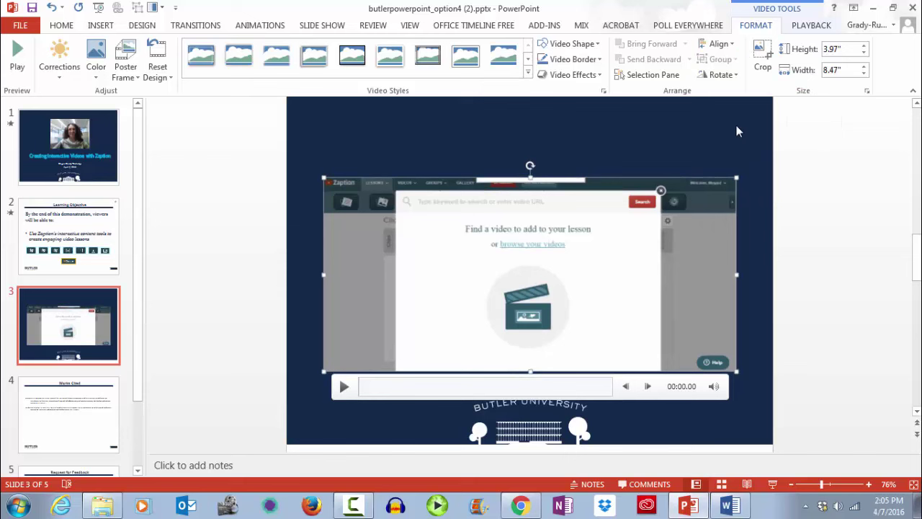
pyautogui.moveTo(550, 205); pyautogui.dragTo(548, 198)
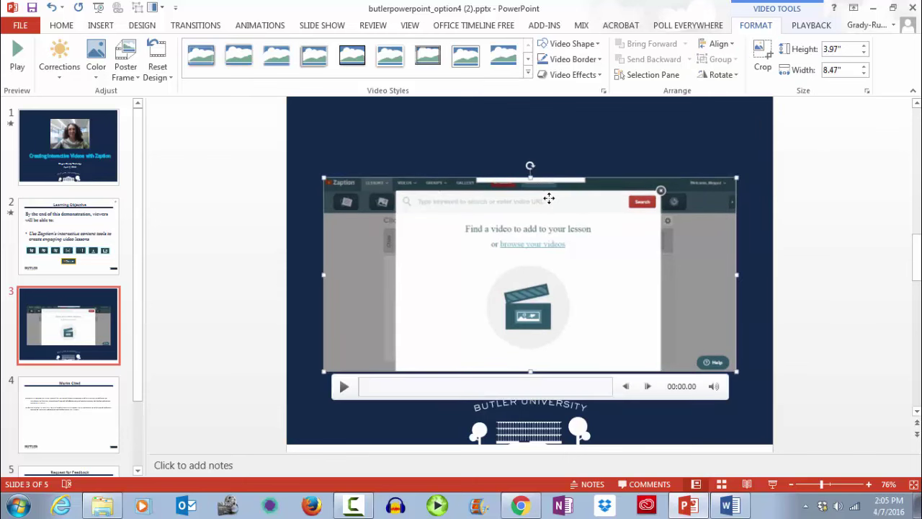
# - Select slide 4, Works Cited, and start a Slide Recording from the Mix tab
pyautogui.click(76, 404)
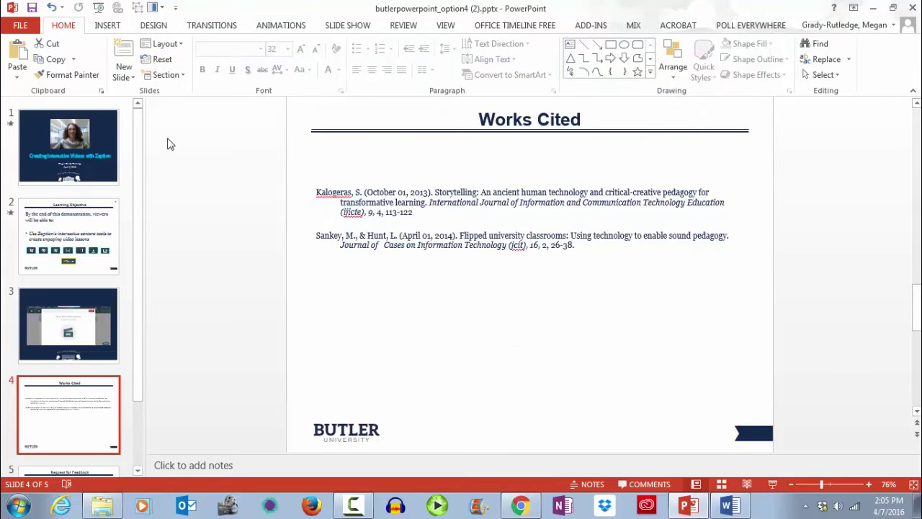
pyautogui.click(632, 28)
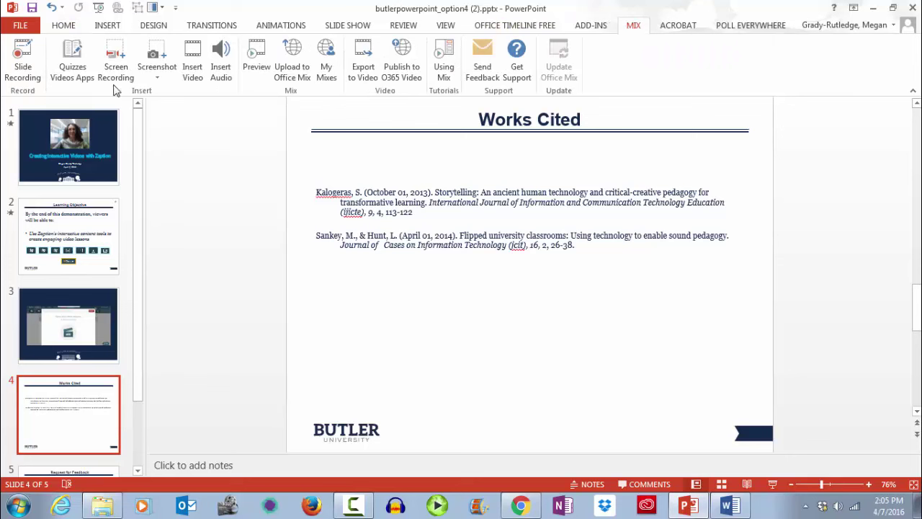
pyautogui.click(25, 72)
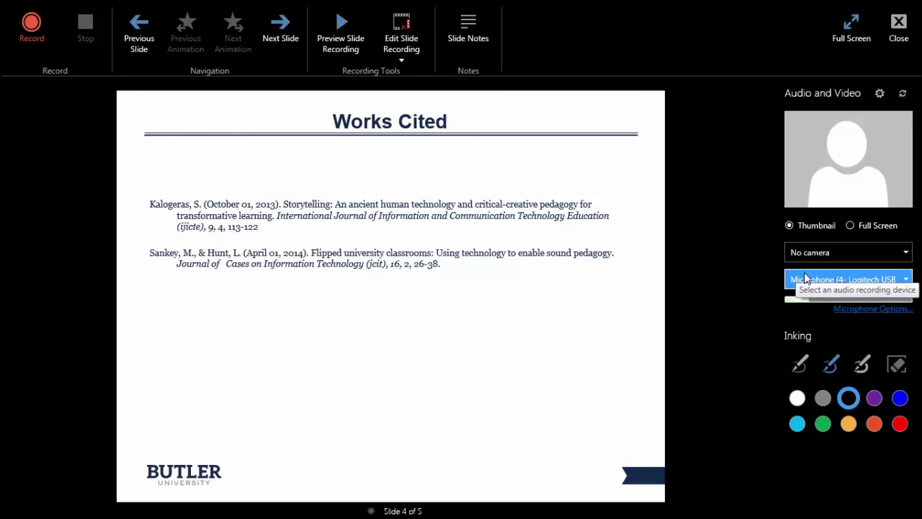
# - Record about 20 seconds (00:20.36) of audio-only narration for the Works Cited slide
pyautogui.click(32, 31)
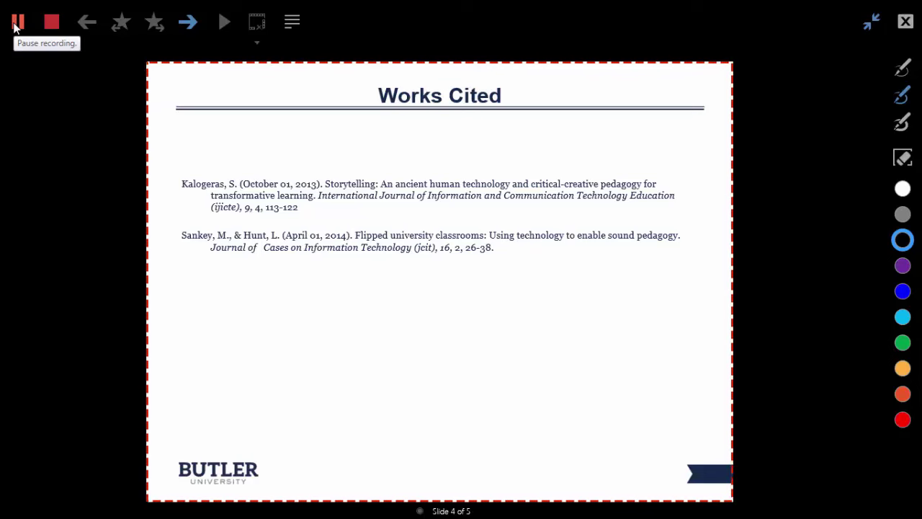
pyautogui.click(16, 26)
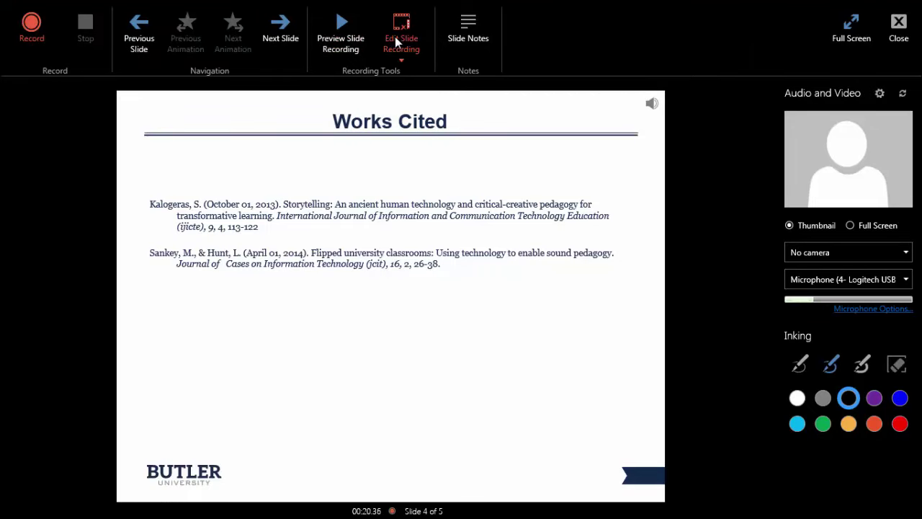
# - Open Trim for the Works Cited recording and play it back from about 8 seconds
pyautogui.click(395, 37)
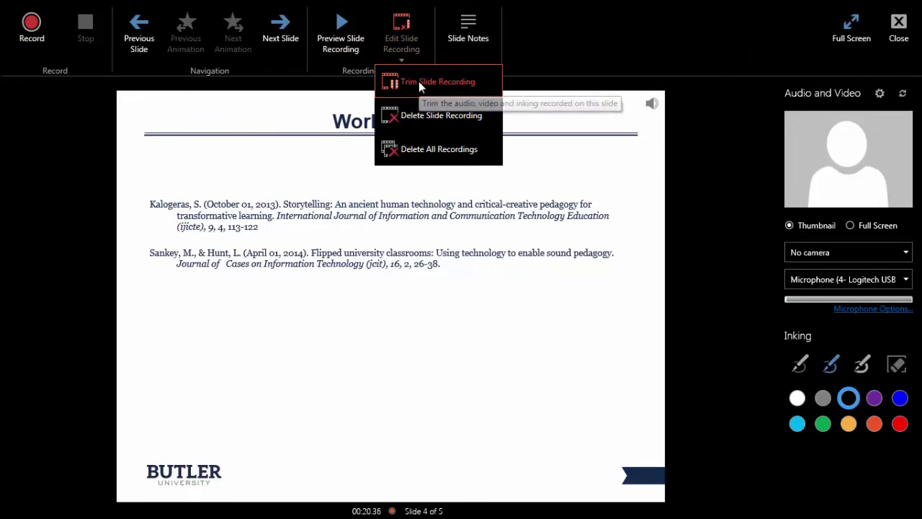
pyautogui.click(419, 81)
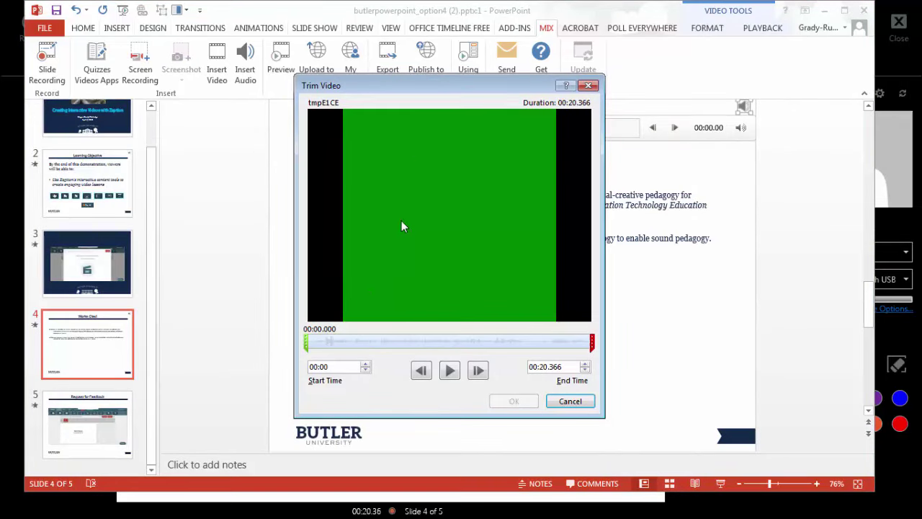
pyautogui.click(450, 371)
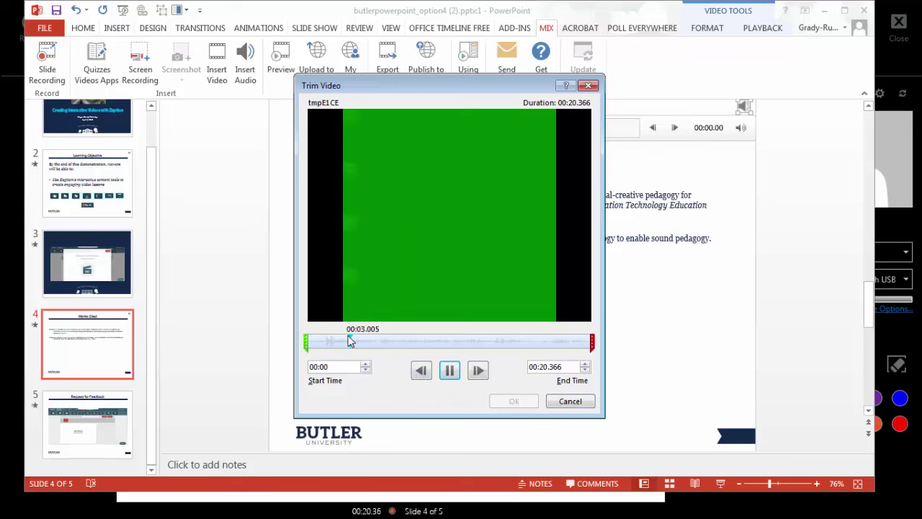
pyautogui.moveTo(344, 340); pyautogui.dragTo(585, 340)
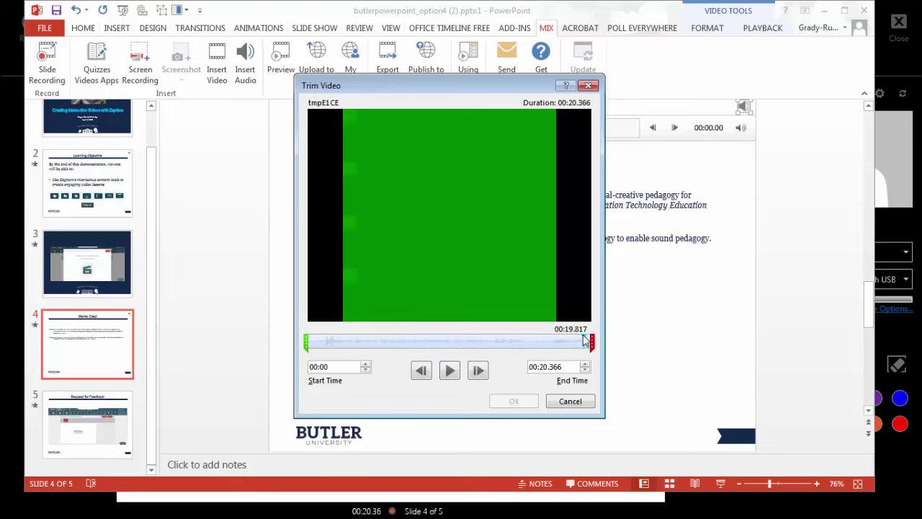
pyautogui.click(448, 378)
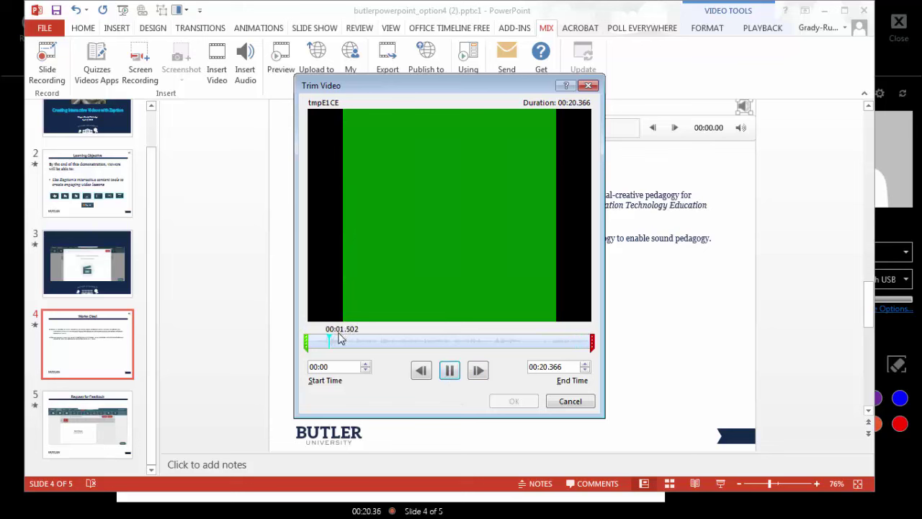
pyautogui.click(450, 370)
# - Review the narration's final seconds, stepping back frame by frame from about 18 seconds
pyautogui.moveTo(333, 342); pyautogui.dragTo(540, 339)
pyautogui.click(451, 368)
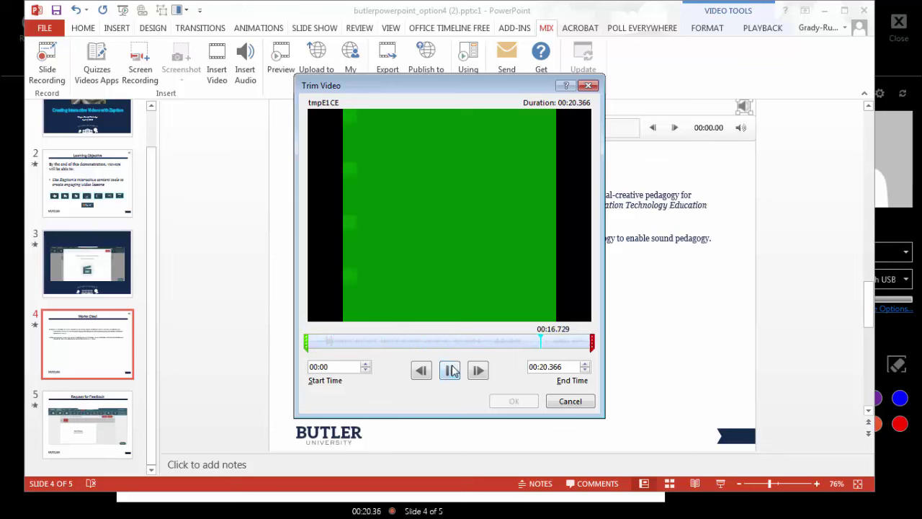
pyautogui.click(452, 370)
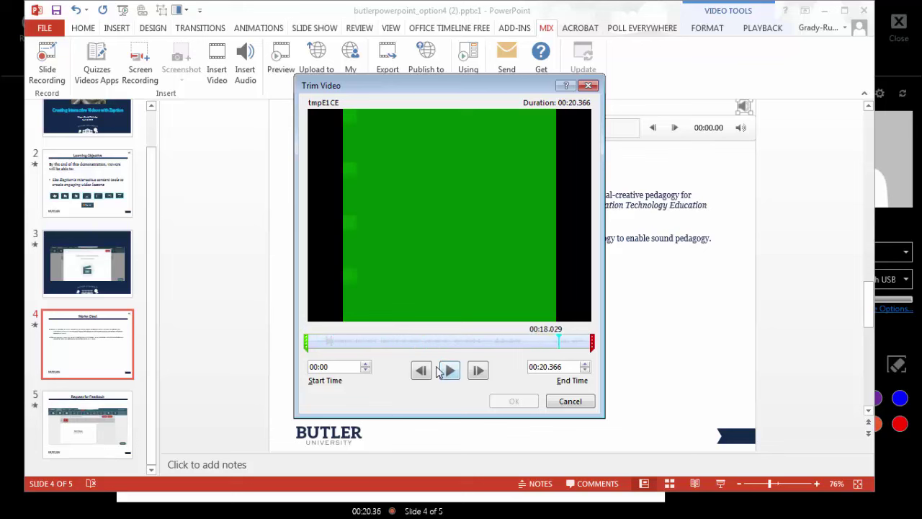
pyautogui.click(422, 371)
pyautogui.click(423, 373)
pyautogui.click(422, 371)
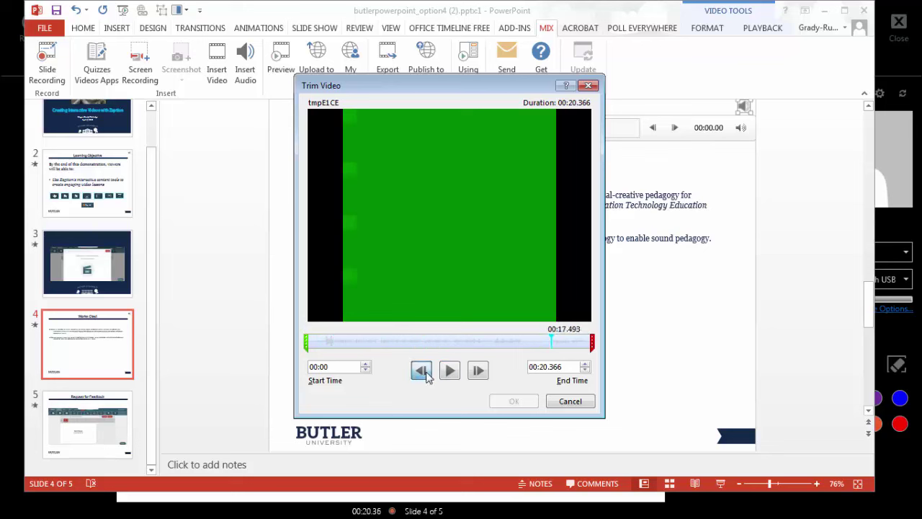
pyautogui.click(423, 371)
pyautogui.click(449, 371)
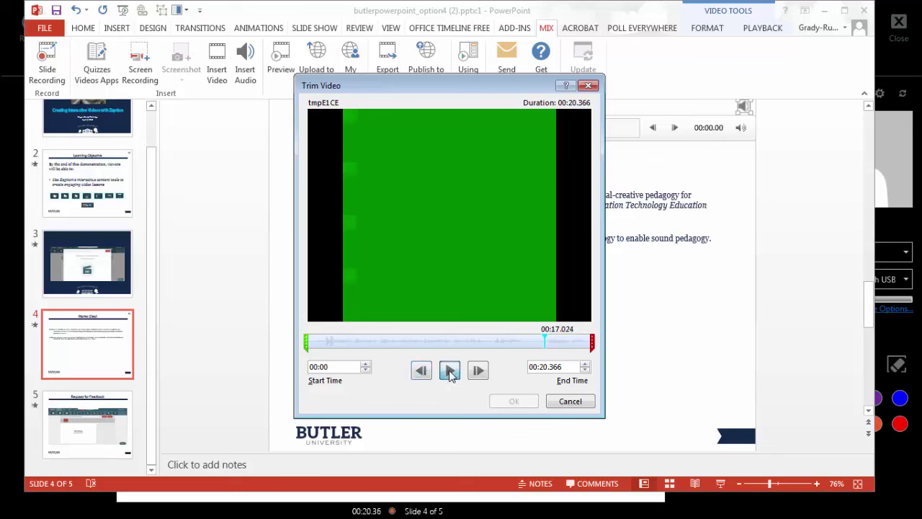
pyautogui.click(450, 371)
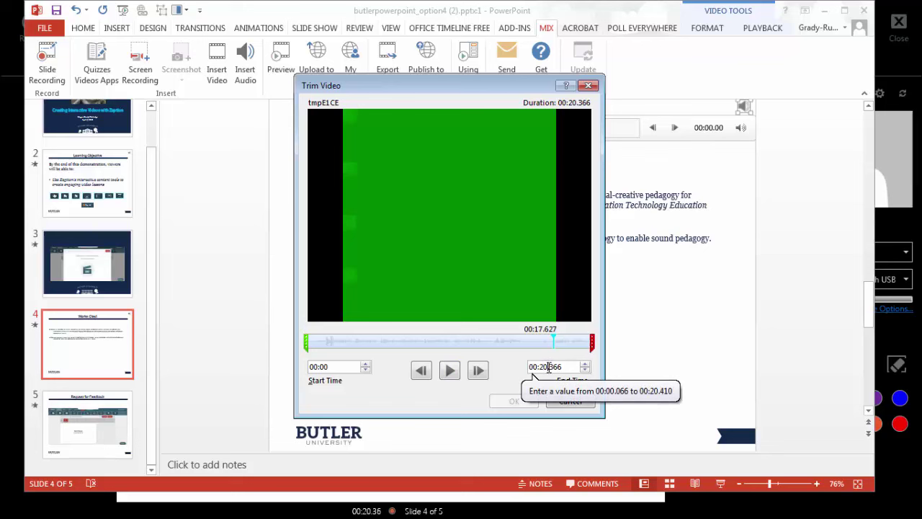
# - Trim the narration's end time to 17.366 seconds, confirm, and close the Mix recorder
pyautogui.click(549, 367)
pyautogui.press('BackSpace')
pyautogui.press('BackSpace')
pyautogui.write('17')
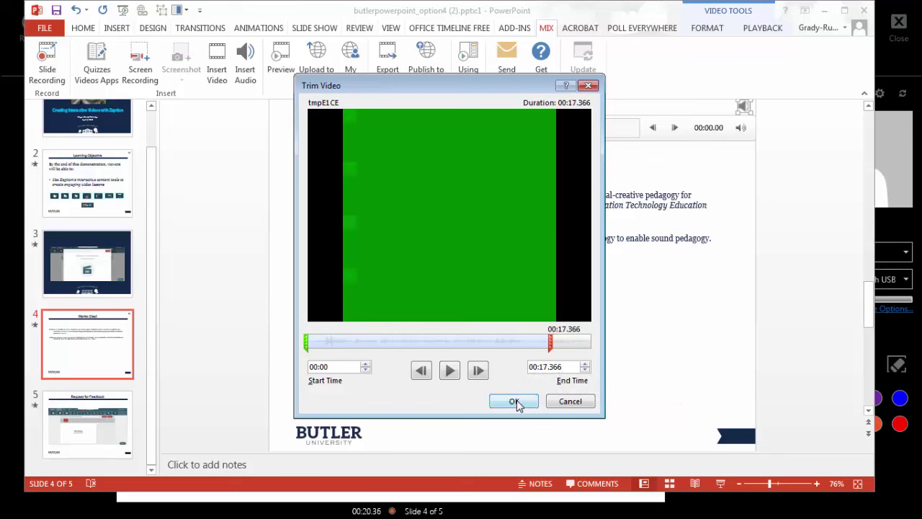
pyautogui.click(515, 402)
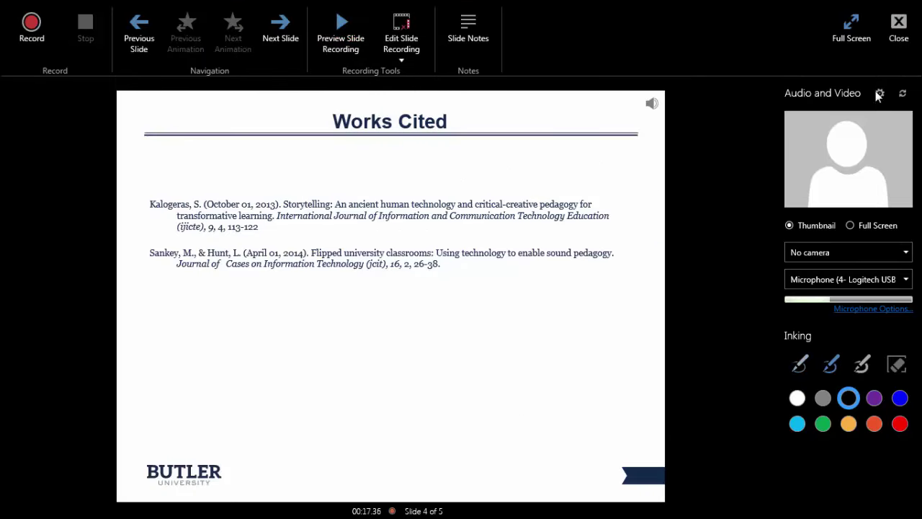
pyautogui.click(901, 26)
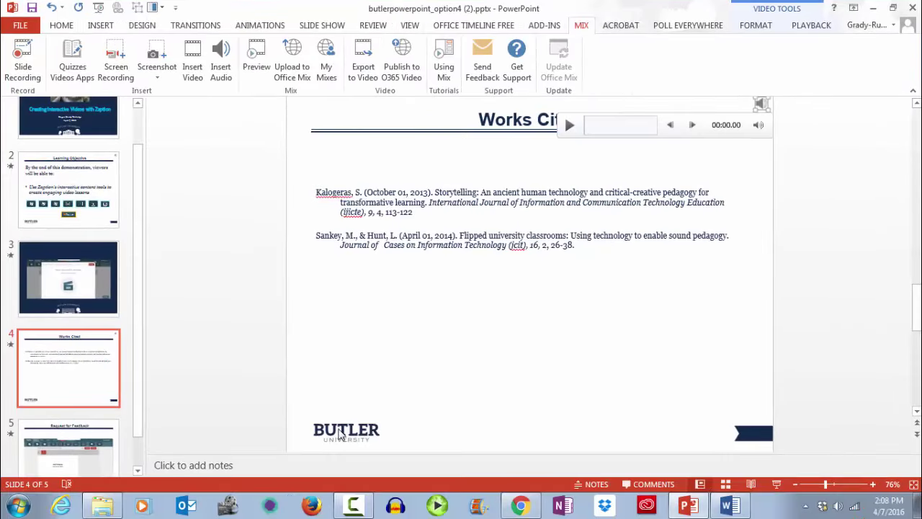
# - Delete the Zaption screenshot video from slide 5, Request for Feedback, and select the empty placeholder
pyautogui.click(138, 473)
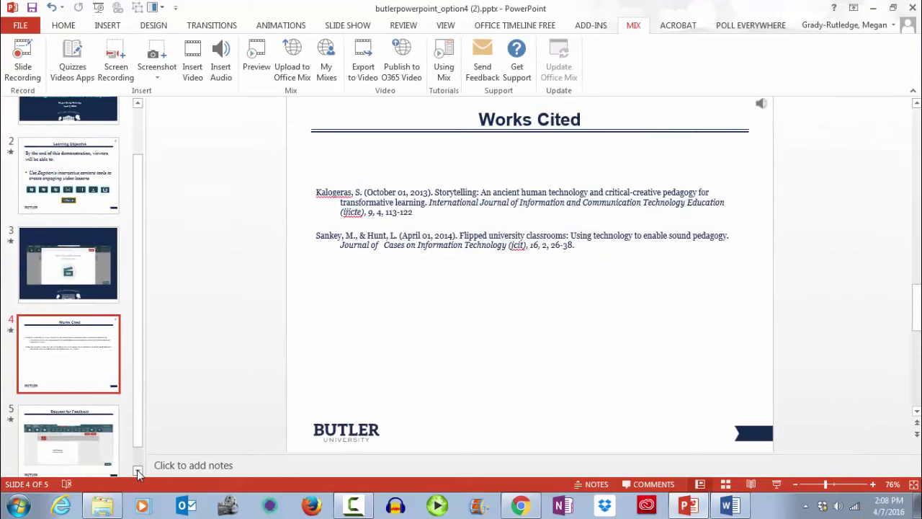
pyautogui.click(138, 473)
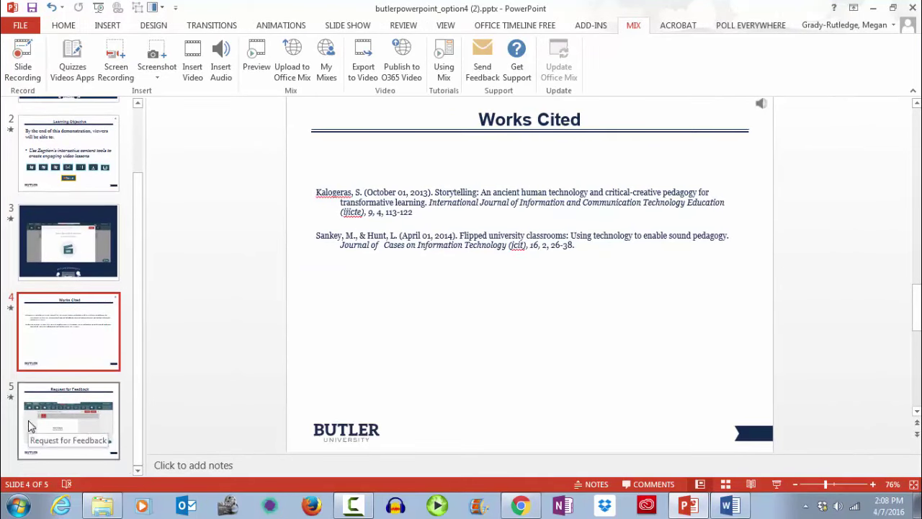
pyautogui.click(28, 420)
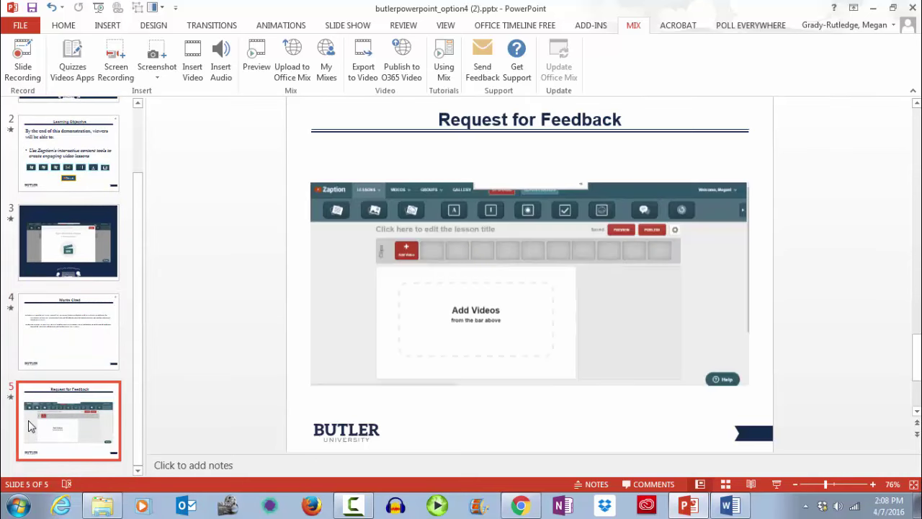
pyautogui.moveTo(424, 259)
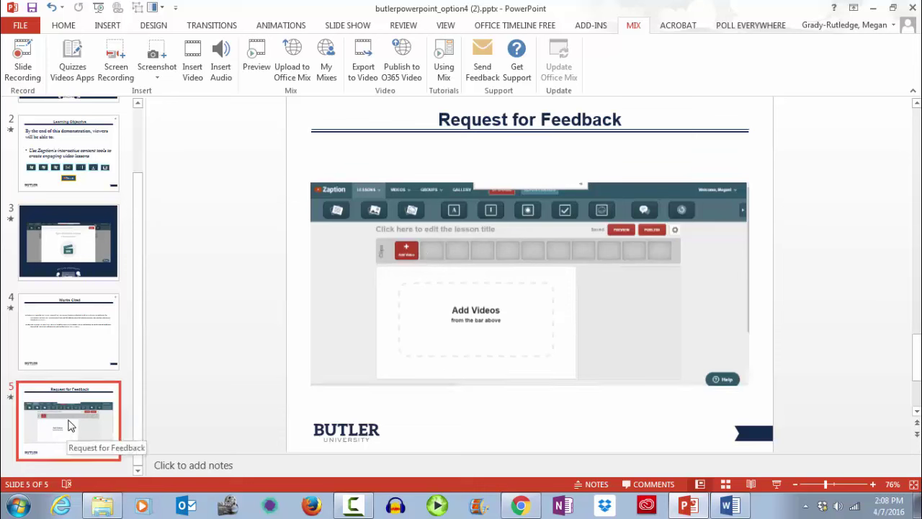
pyautogui.moveTo(395, 214)
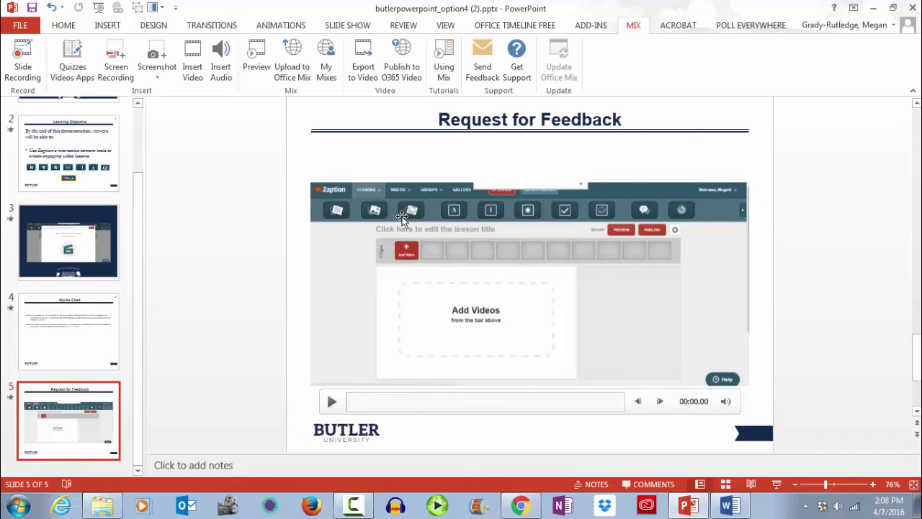
pyautogui.click(402, 218)
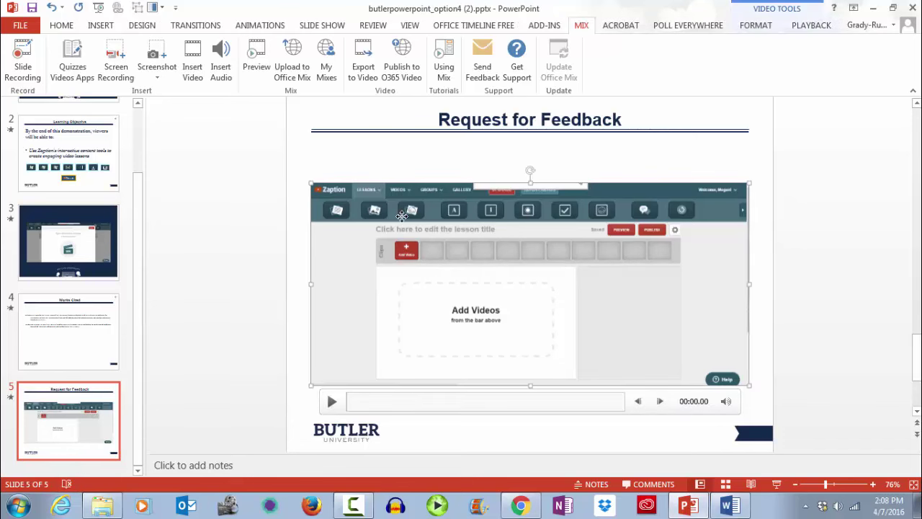
pyautogui.press('Delete')
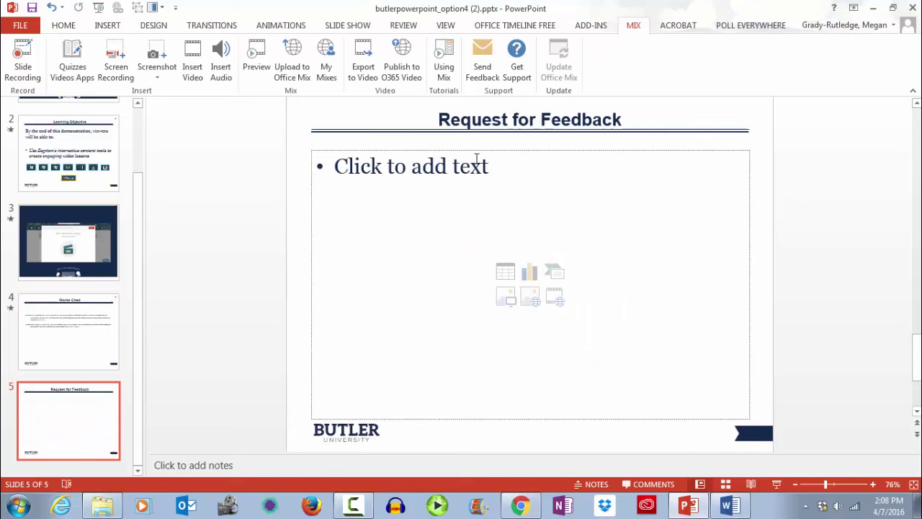
pyautogui.click(496, 172)
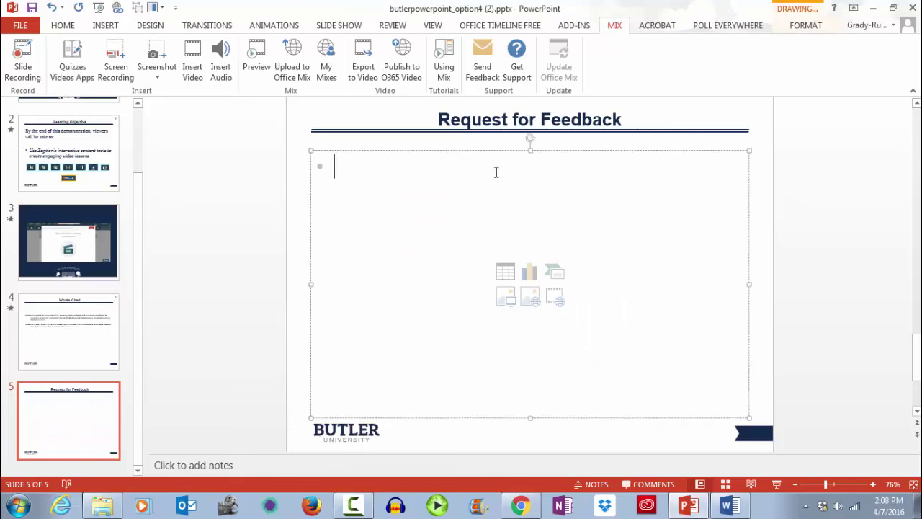
# - Insert a trusted Free Response Quiz from the Quizzes Videos Apps gallery
pyautogui.click(79, 68)
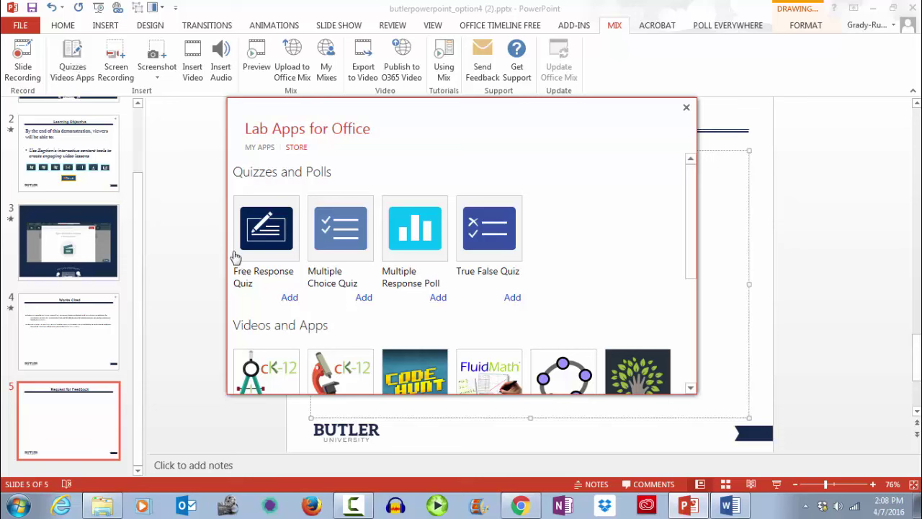
pyautogui.click(273, 250)
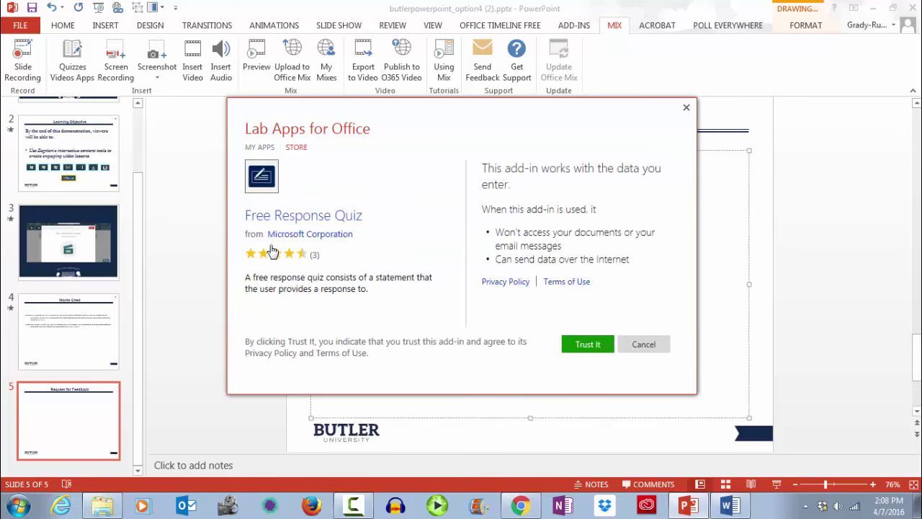
pyautogui.click(589, 347)
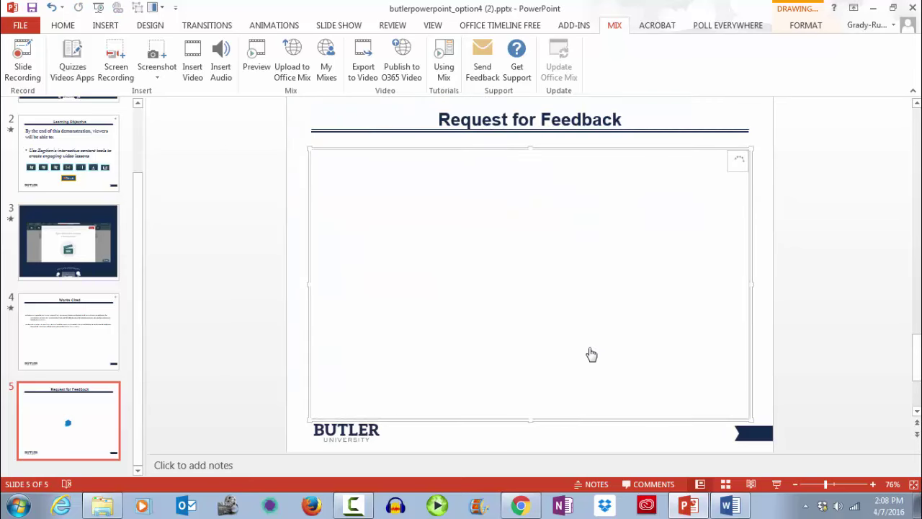
# - Replace the quiz question with 'Did you like this video? What other sorts of tutorials would you like to see from CAT'
pyautogui.click(430, 199)
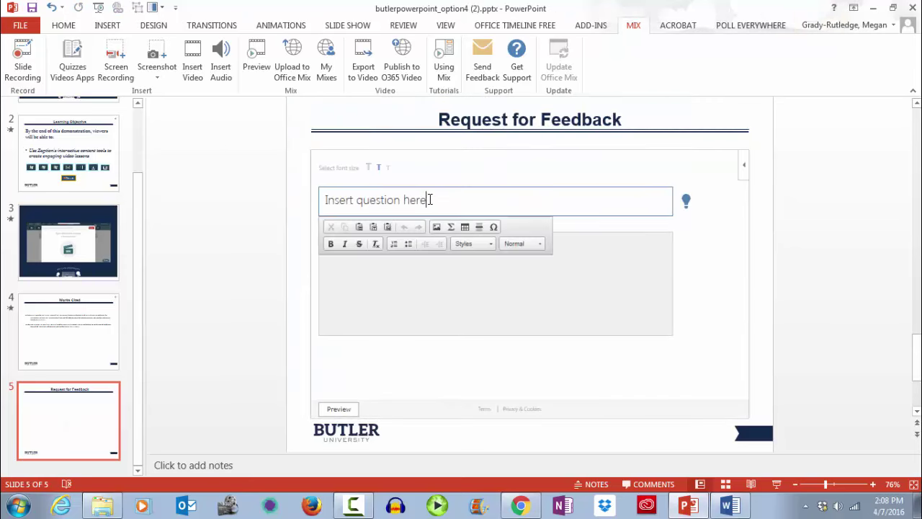
pyautogui.press('BackSpace')
pyautogui.press('BackSpace')
pyautogui.press('BackSpace')
pyautogui.press('BackSpace')
pyautogui.press('BackSpace')
pyautogui.press('BackSpace')
pyautogui.press('BackSpace')
pyautogui.press('BackSpace')
pyautogui.press('BackSpace')
pyautogui.press('BackSpace')
pyautogui.press('BackSpace')
pyautogui.press('BackSpace')
pyautogui.press('BackSpace')
pyautogui.press('BackSpace')
pyautogui.press('BackSpace')
pyautogui.press('BackSpace')
pyautogui.press('BackSpace')
pyautogui.press('BackSpace')
pyautogui.press('BackSpace')
pyautogui.press('BackSpace')
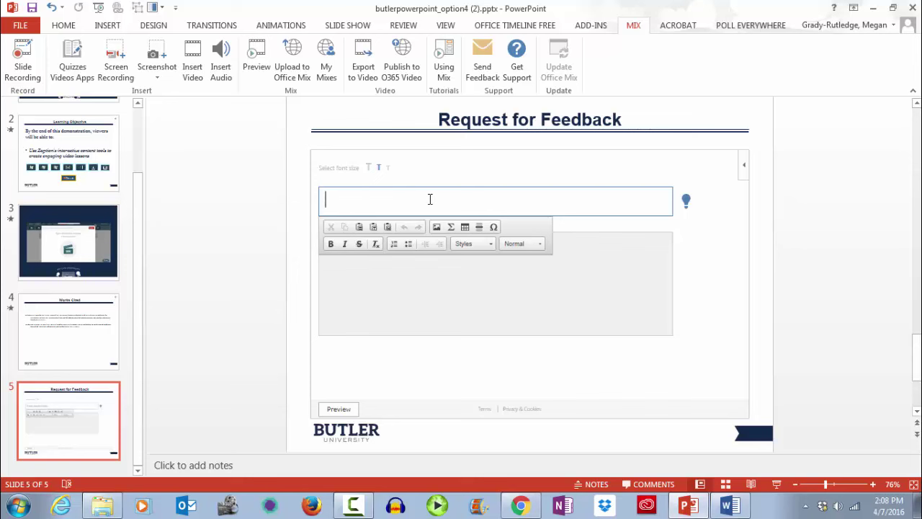
pyautogui.write('dD')
pyautogui.press('BackSpace')
pyautogui.press('BackSpace')
pyautogui.write('Did you like this ')
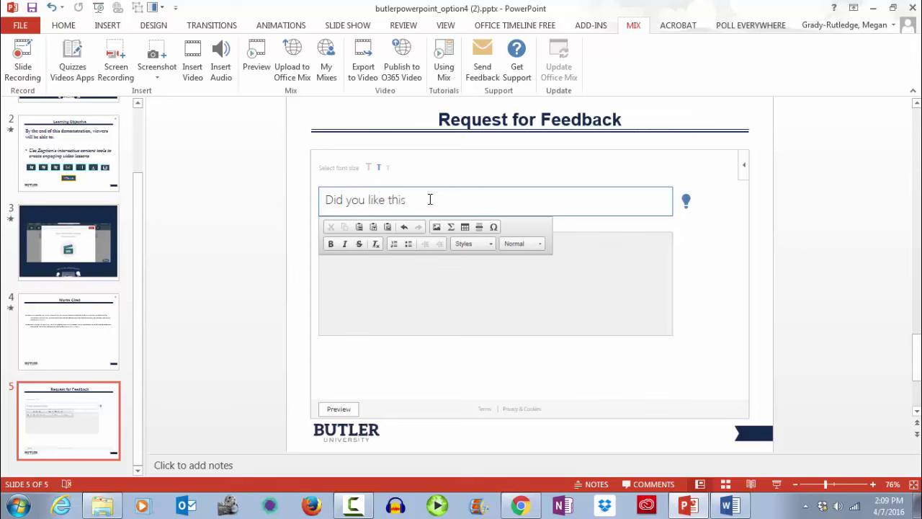
pyautogui.write('video? What other sorts')
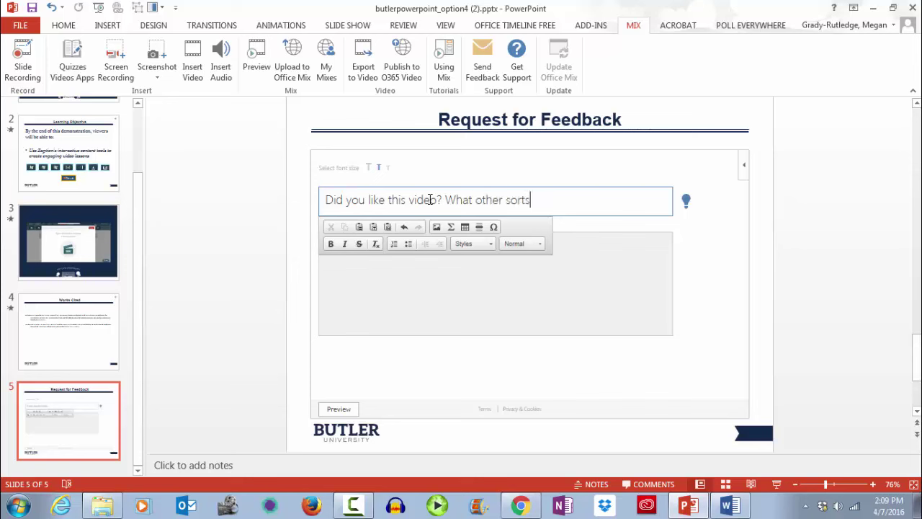
pyautogui.write(' of tu')
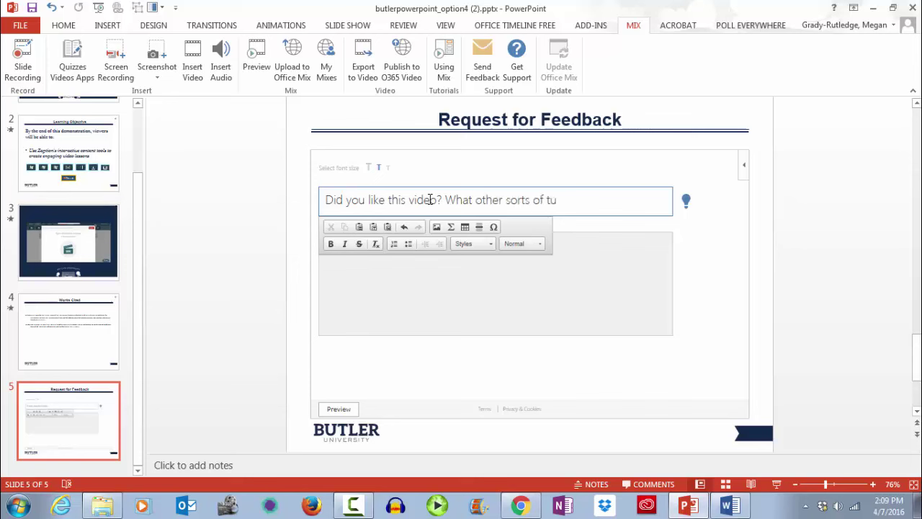
pyautogui.write('torials would you')
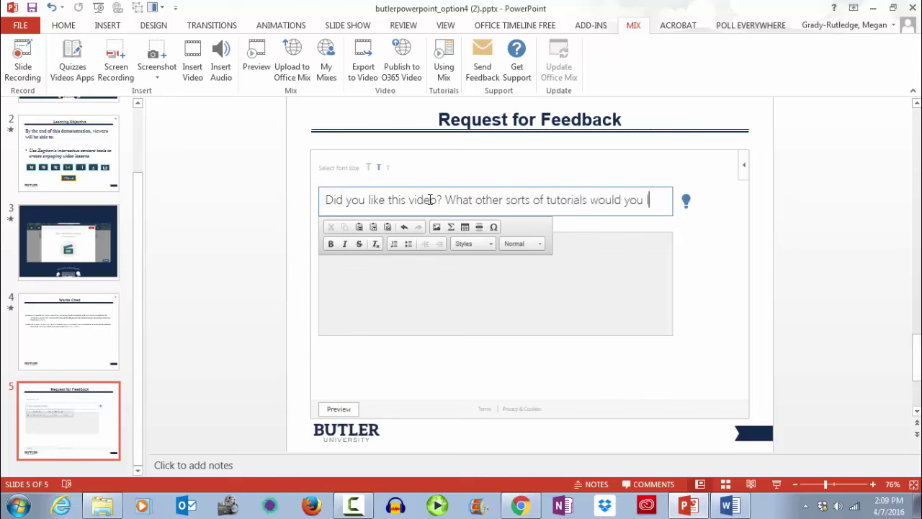
pyautogui.write(' like to see f')
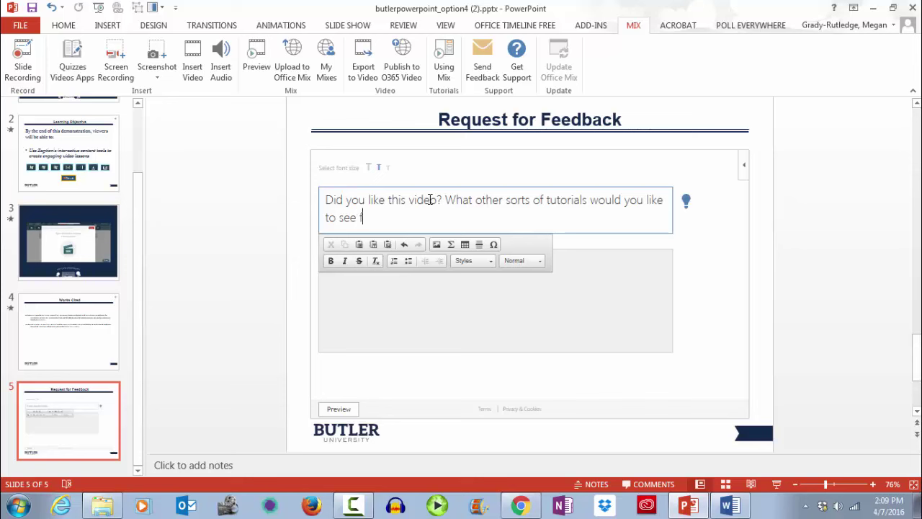
pyautogui.write('rom CAT?')
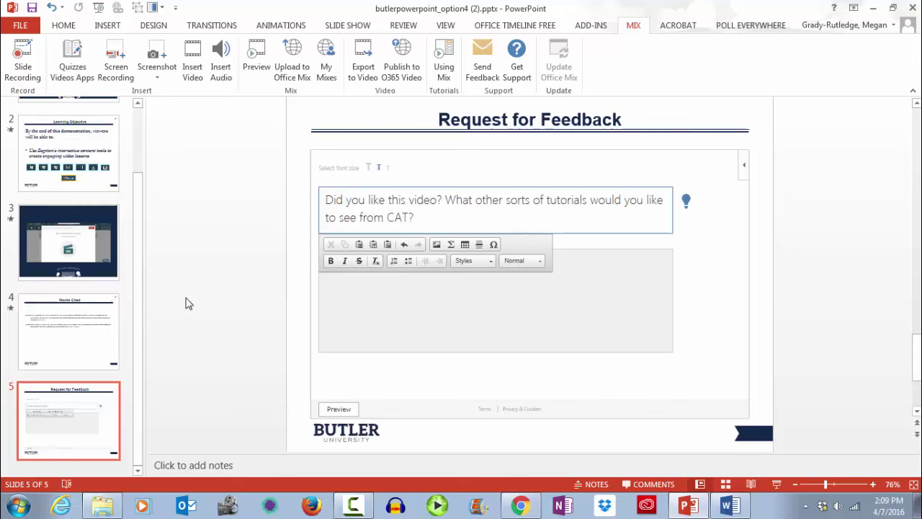
pyautogui.click(404, 437)
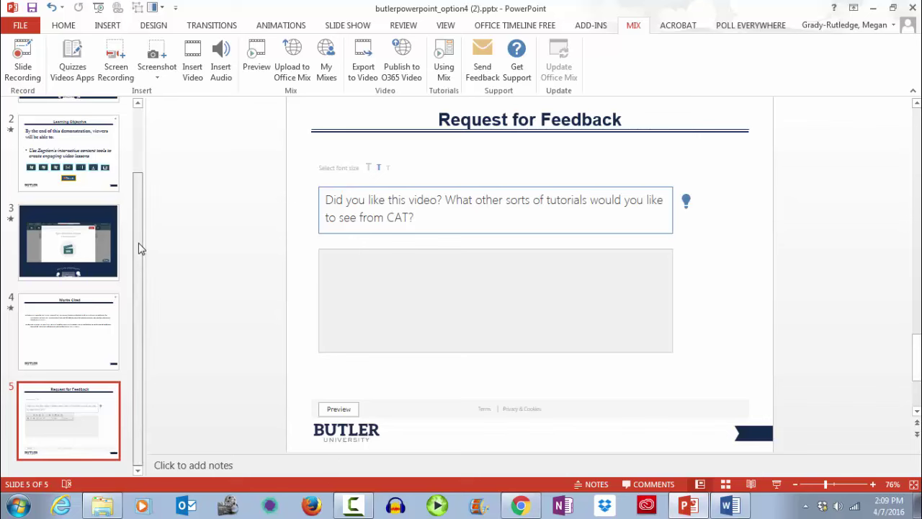
# - Select slide 1 and play the mix in Preview from the title slide
pyautogui.scroll(3, 140, 247)
pyautogui.scroll(1, 132, 180)
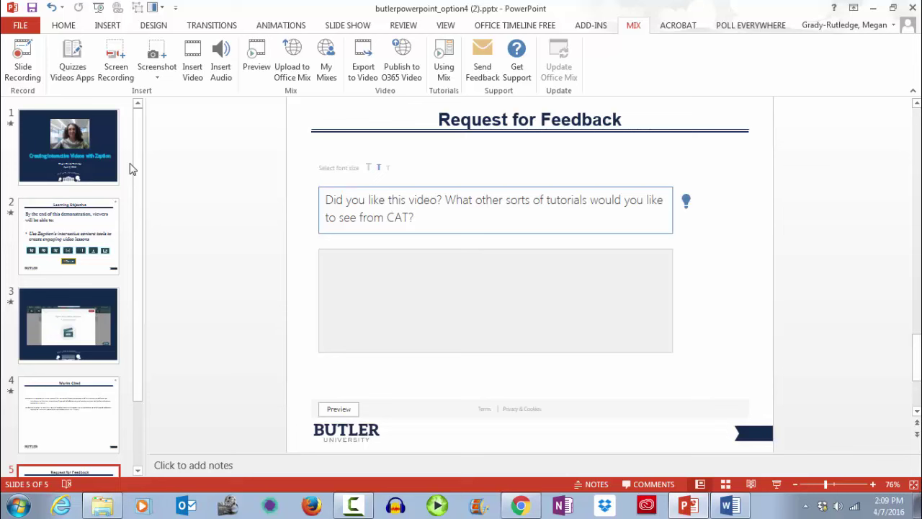
pyautogui.click(50, 144)
pyautogui.click(257, 57)
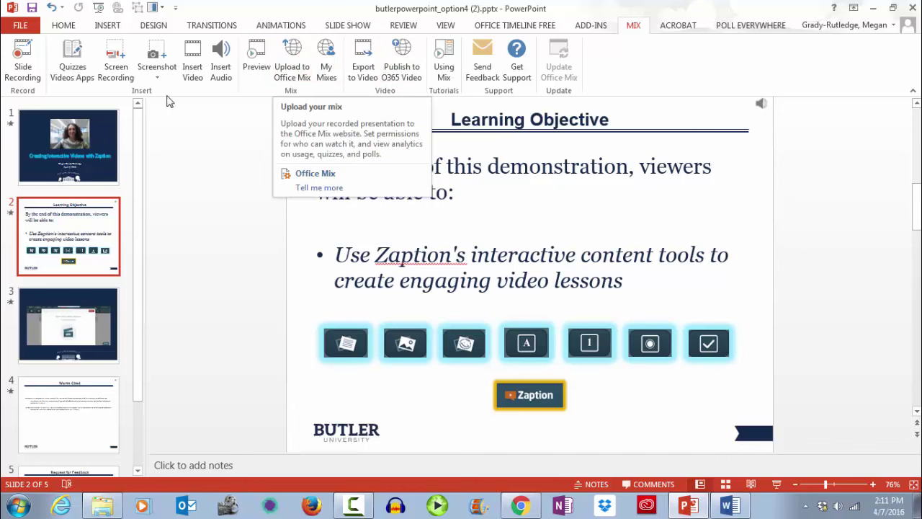
# - Return to slide 1 and open the Upload to Office Mix pane
pyautogui.press('pageup')
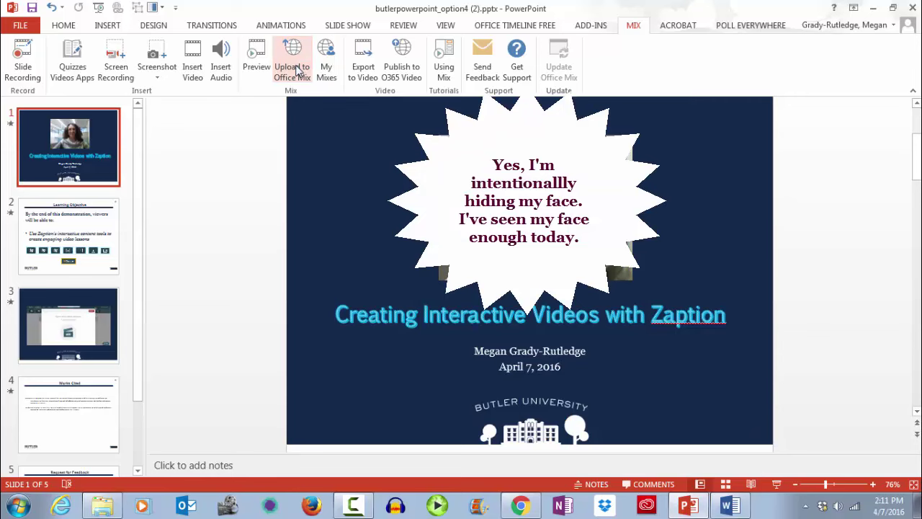
pyautogui.click(292, 66)
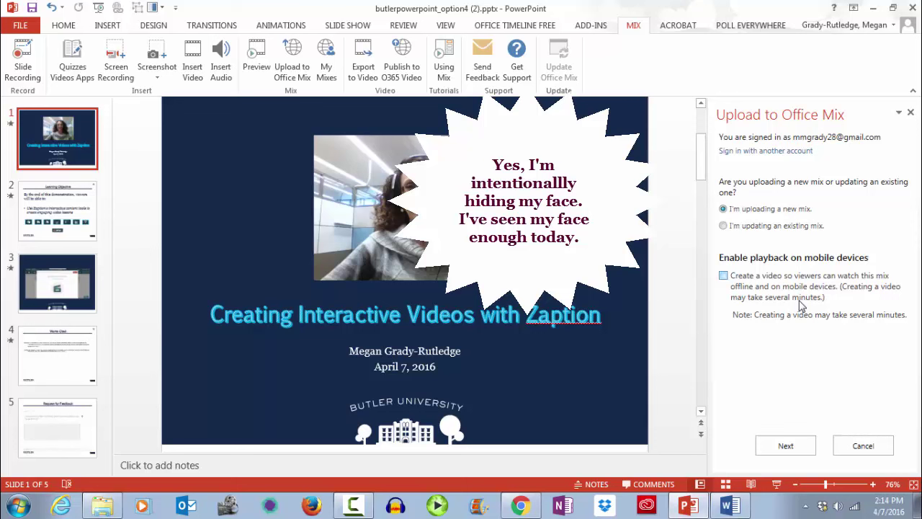
# - Proceed with uploading the presentation to Office Mix as a new mix
pyautogui.click(781, 448)
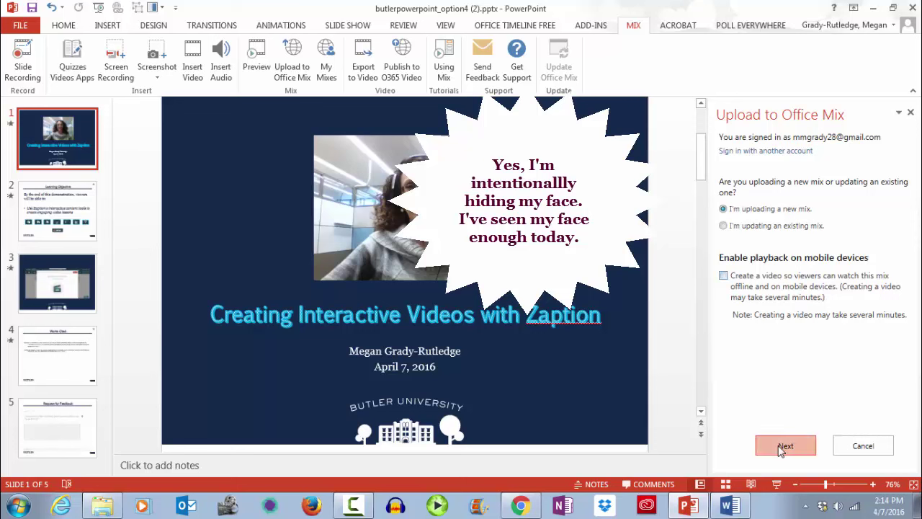